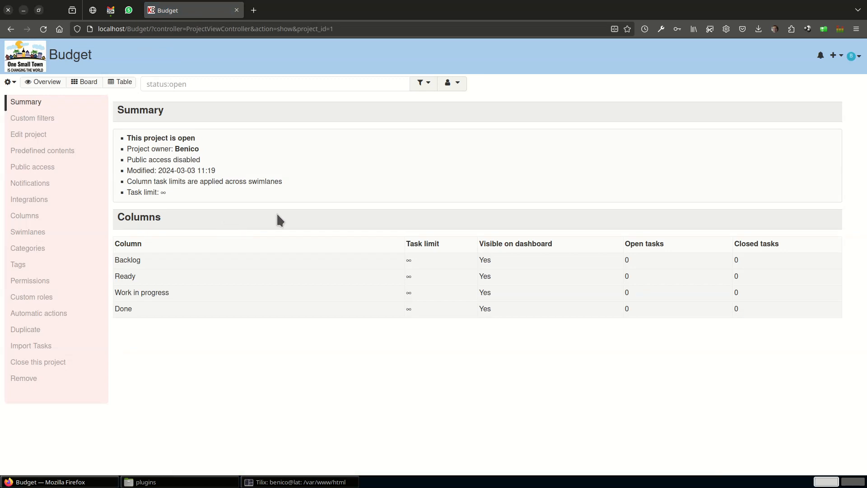
Open the column settings of the Budget project.
{"action": "left_click", "coordinate": [31, 217]}
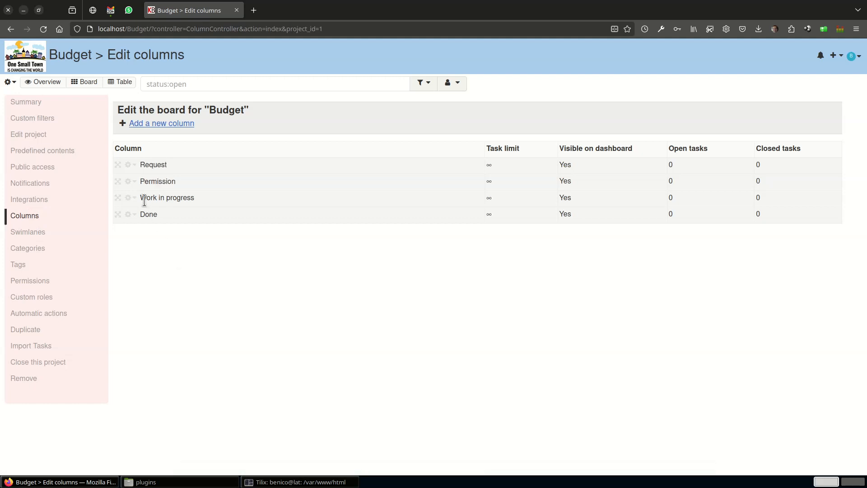
{"action": "left_click", "coordinate": [135, 203]}
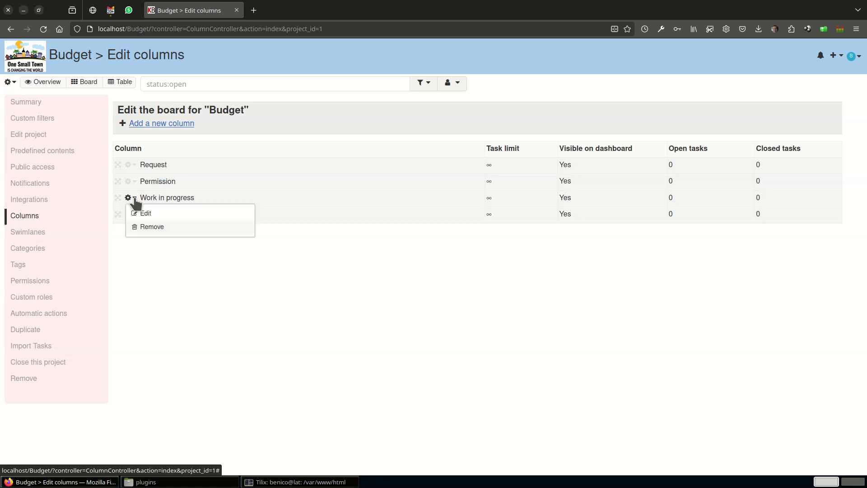
{"action": "left_click", "coordinate": [145, 215]}
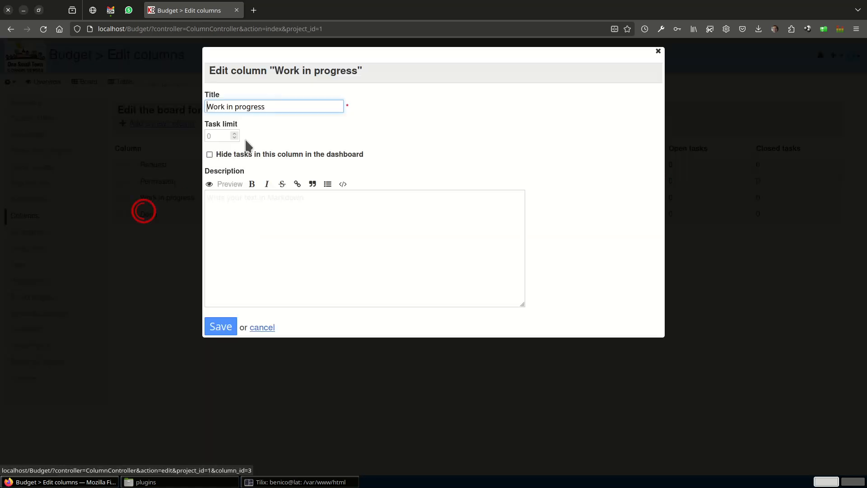
{"action": "left_click_drag", "start_coordinate": [271, 106], "coordinate": [201, 106]}
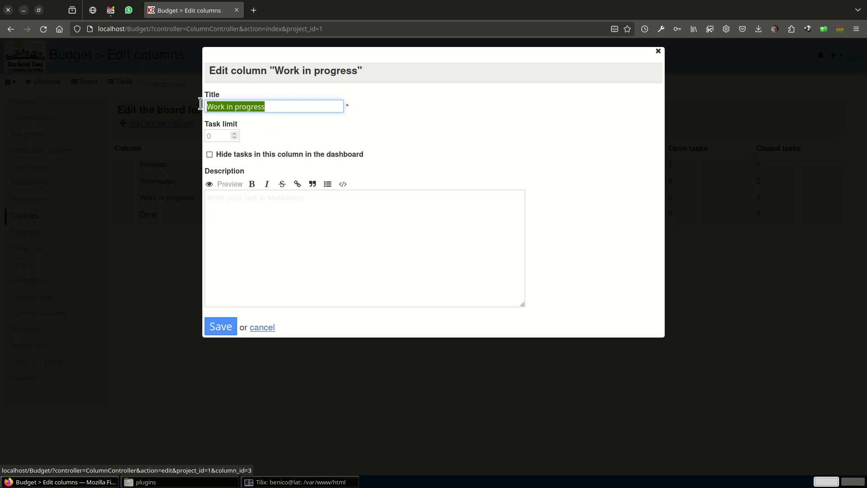
{"action": "type", "text": "DO"}
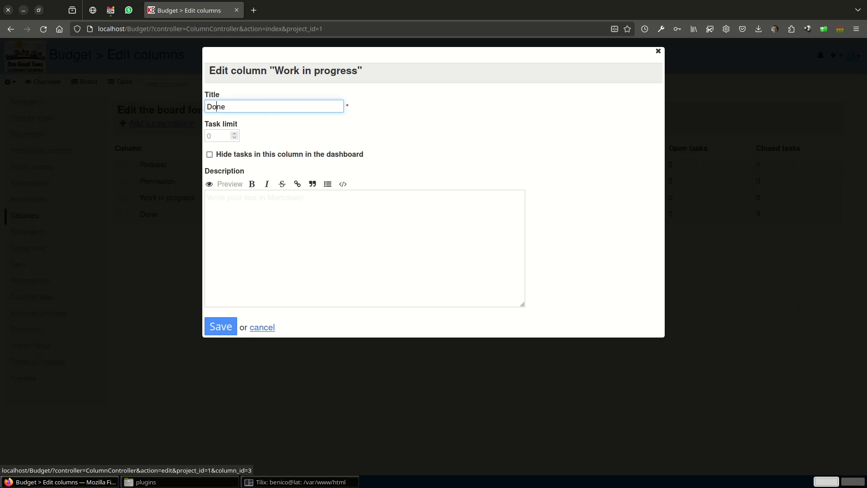
{"action": "left_click", "coordinate": [212, 323]}
{"action": "left_click", "coordinate": [220, 326]}
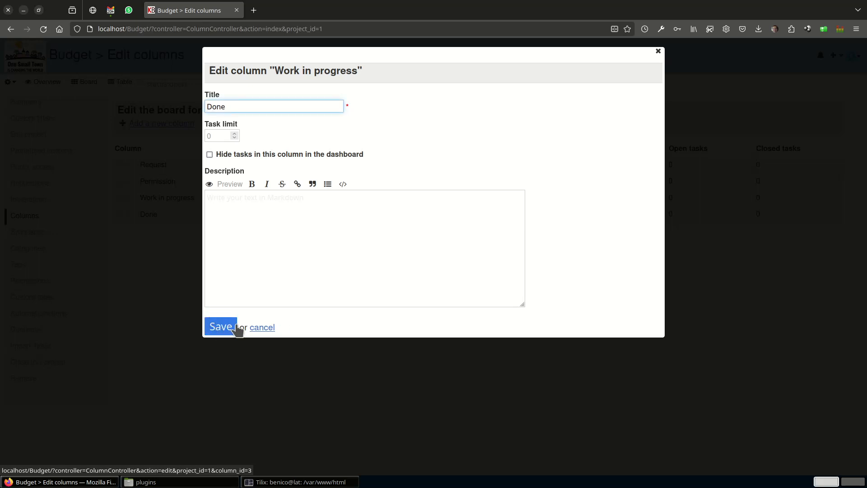
{"action": "left_click", "coordinate": [257, 328]}
Remove the "Work in progress" column from the Budget project and show the project's board.
{"action": "left_click", "coordinate": [130, 197]}
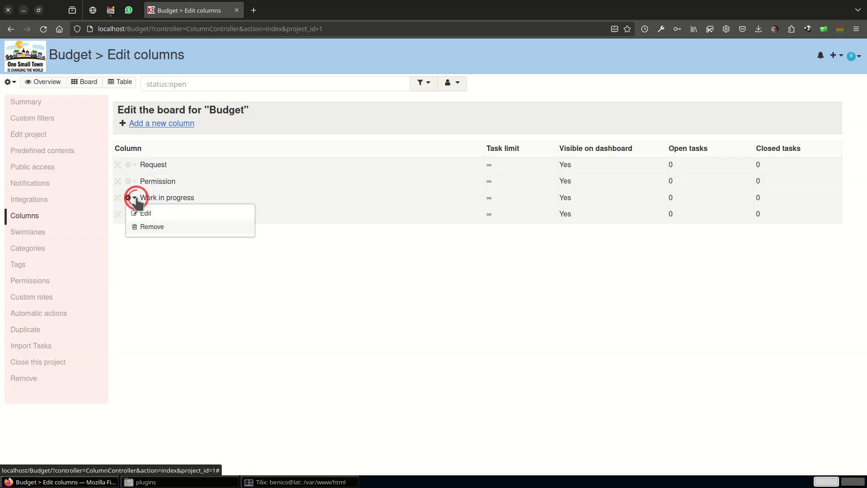
{"action": "left_click", "coordinate": [149, 226]}
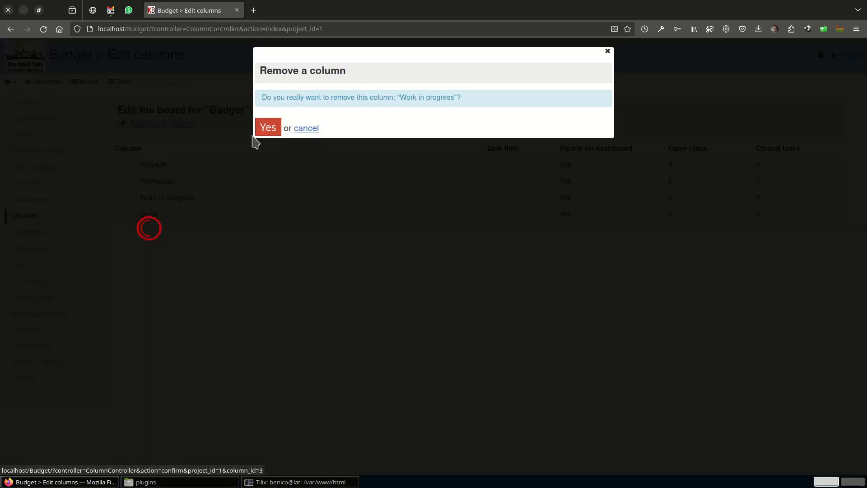
{"action": "left_click", "coordinate": [263, 130]}
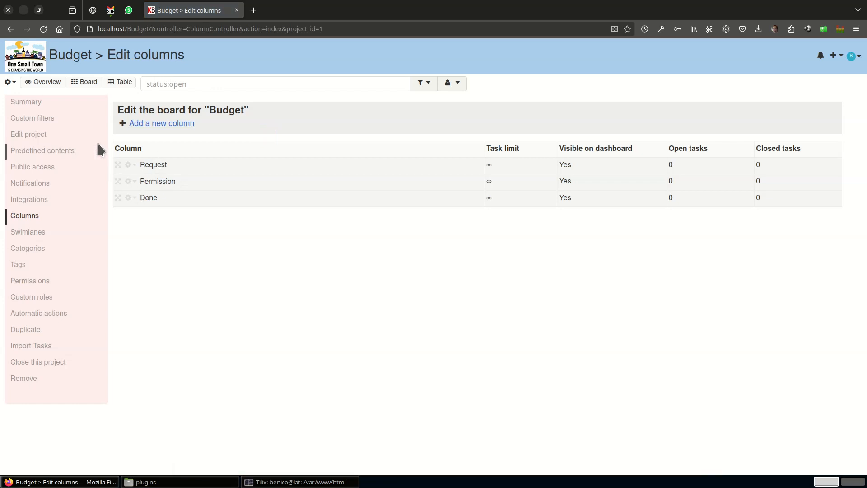
{"action": "left_click", "coordinate": [85, 82]}
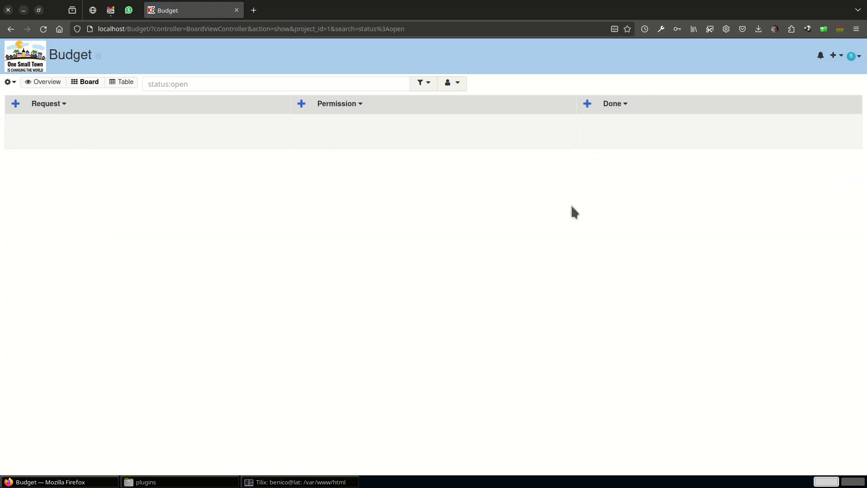
Rename the default swimlane to Needs in the Budget project's swimlane settings.
{"action": "left_click", "coordinate": [10, 82]}
{"action": "left_click", "coordinate": [27, 234]}
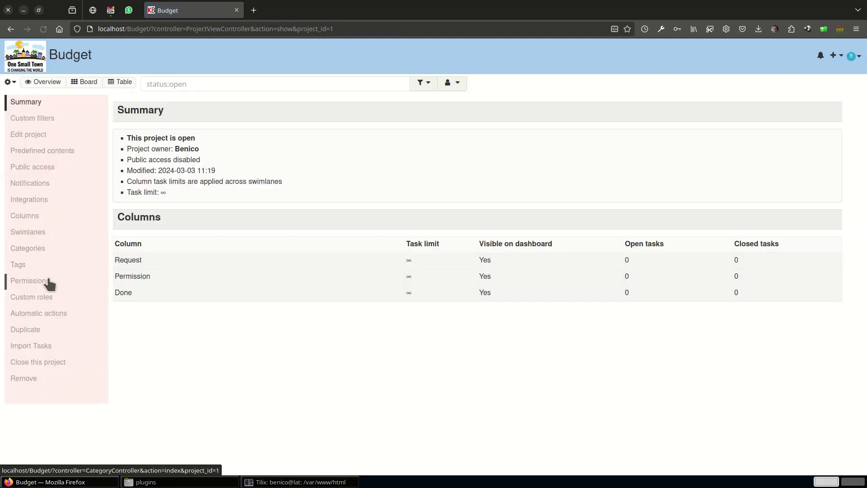
{"action": "left_click", "coordinate": [37, 233]}
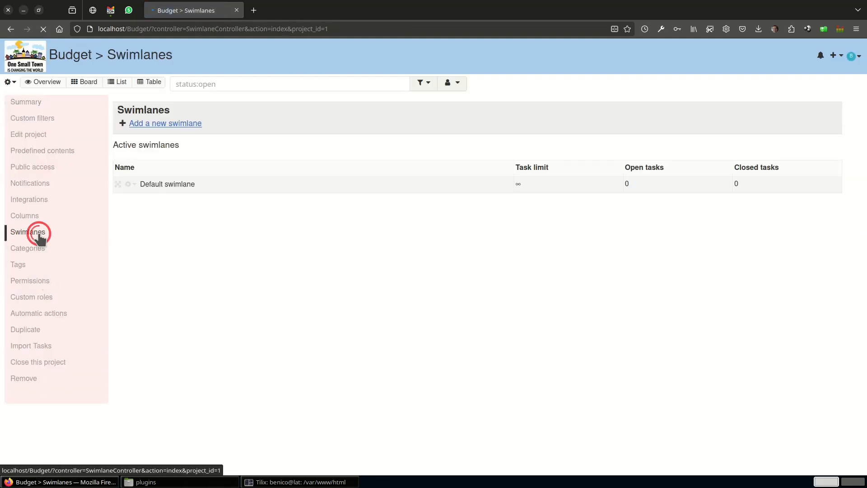
{"action": "left_click", "coordinate": [134, 184]}
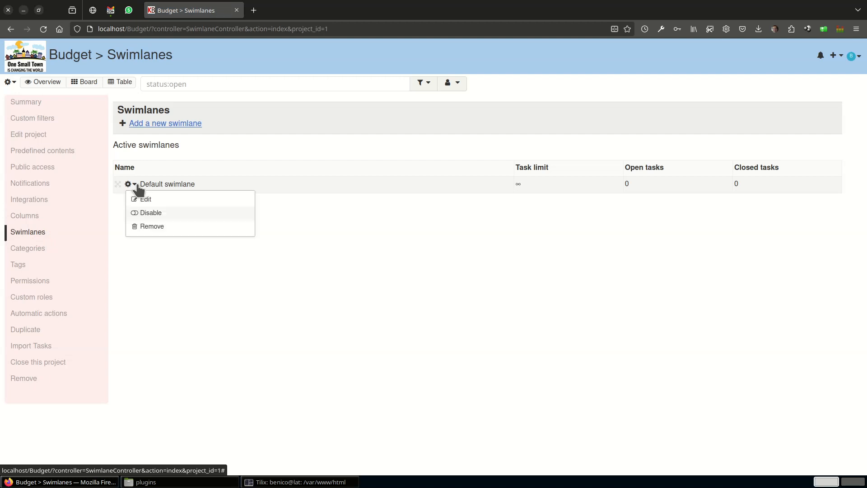
{"action": "left_click", "coordinate": [156, 199]}
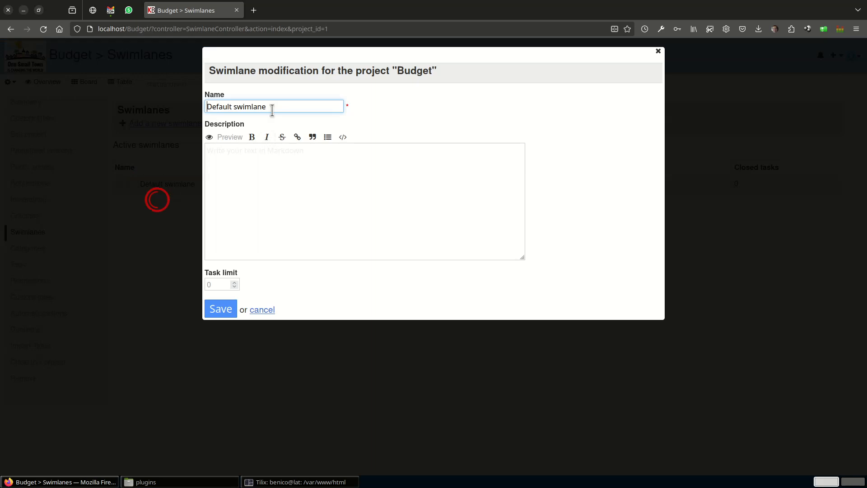
{"action": "triple_click", "coordinate": [278, 107]}
{"action": "type", "text": "Needs"}
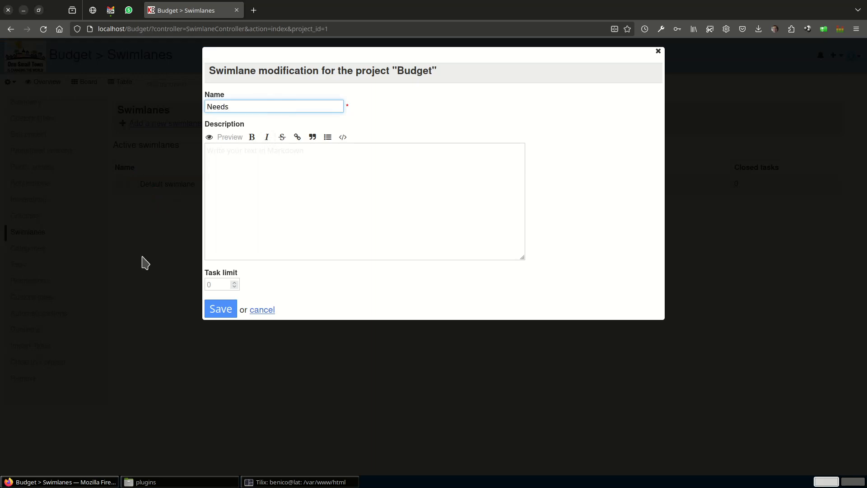
{"action": "left_click", "coordinate": [221, 309]}
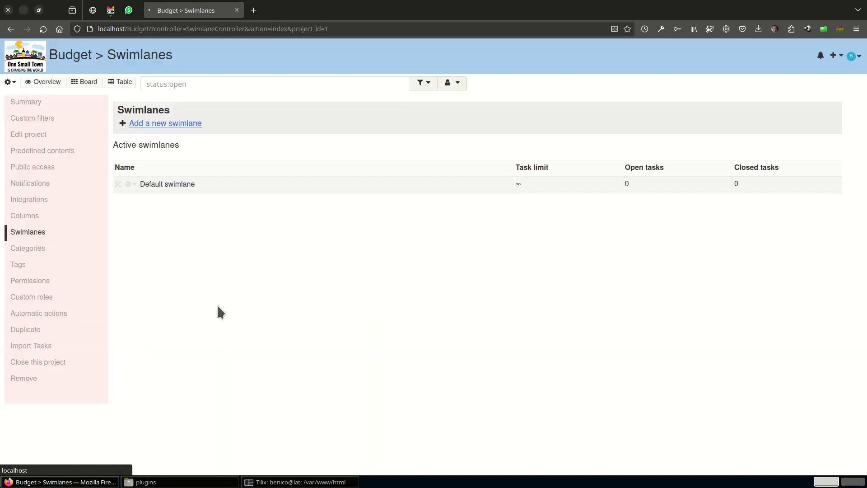
Add two new swimlanes named Luxury and LongTerm to the Budget project.
{"action": "left_click", "coordinate": [171, 129]}
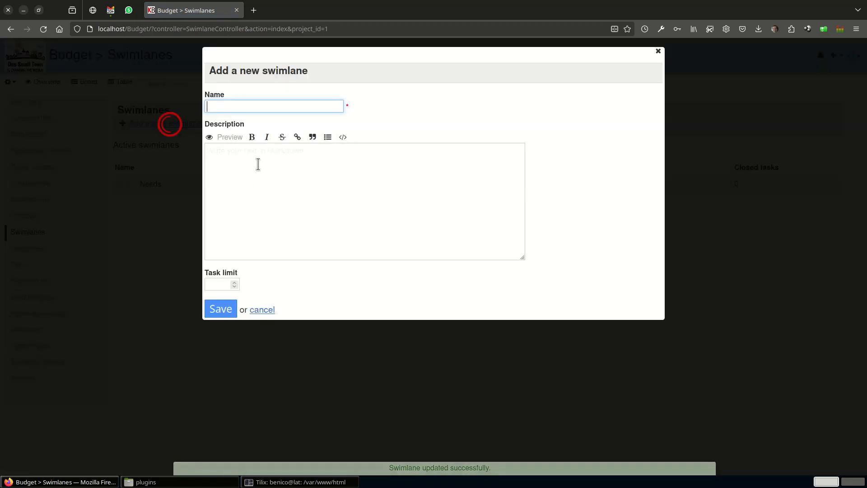
{"action": "type", "text": "Luxury"}
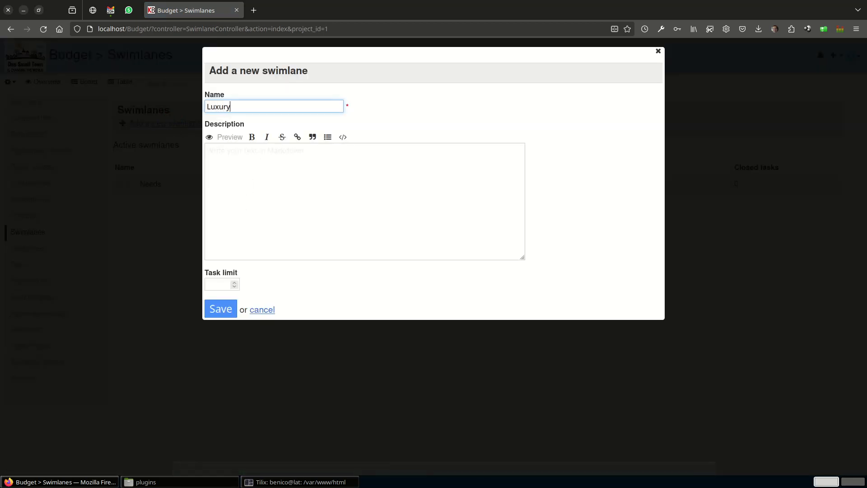
{"action": "left_click", "coordinate": [225, 314]}
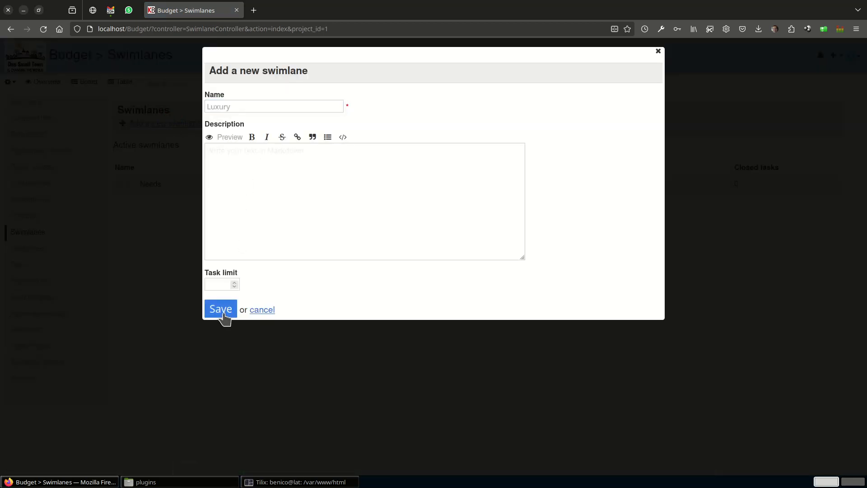
{"action": "left_click", "coordinate": [164, 126]}
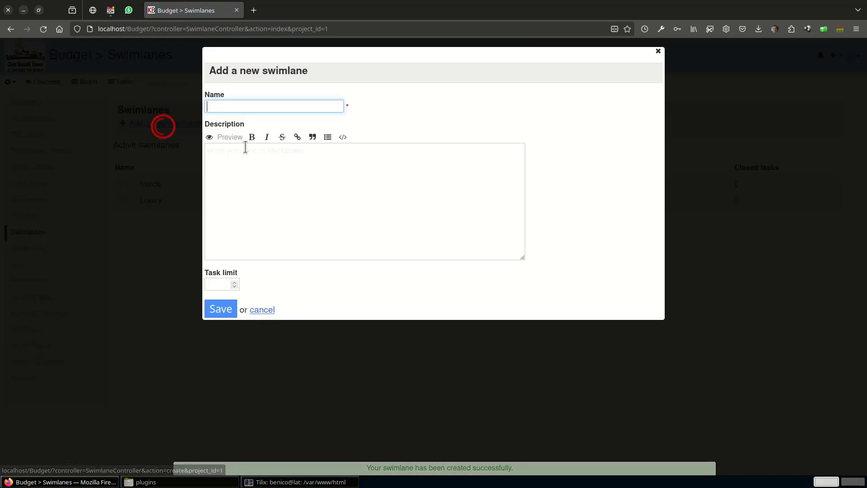
{"action": "type", "text": "LongTerm"}
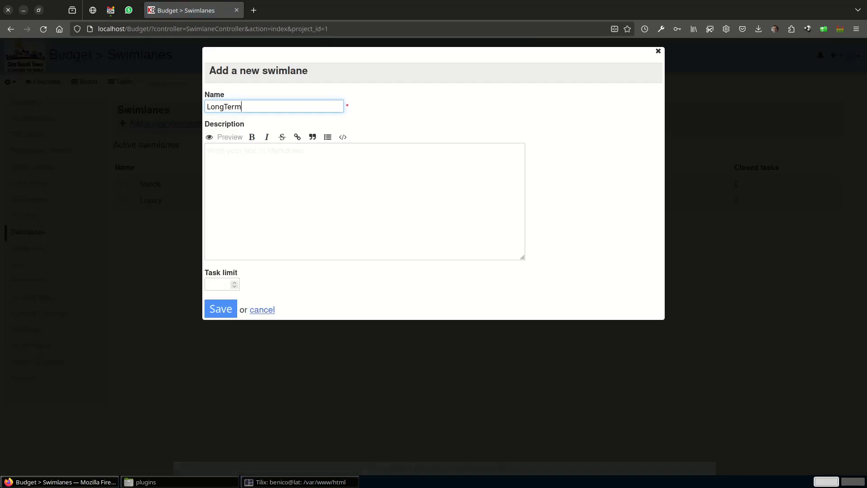
{"action": "key", "text": "Return"}
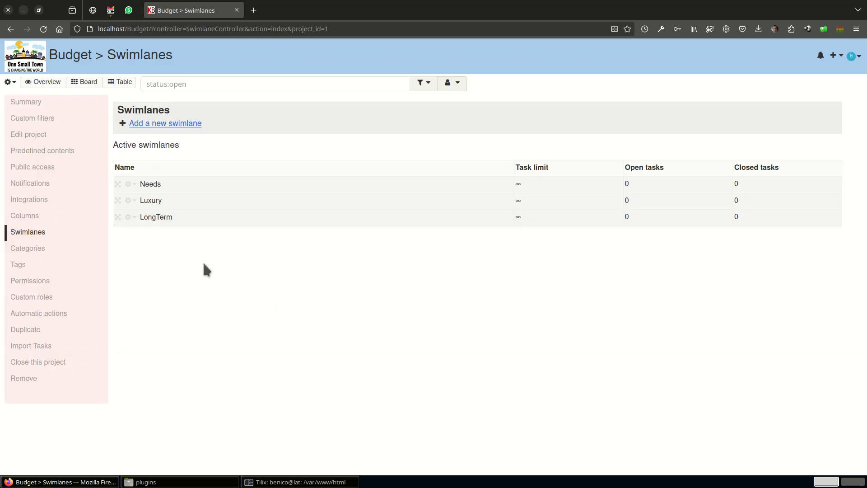
Create the tasks Groceries, School Clothes, Fuel and Electricity in bulk in the Request column of the Needs swimlane on the board.
{"action": "left_click", "coordinate": [85, 82]}
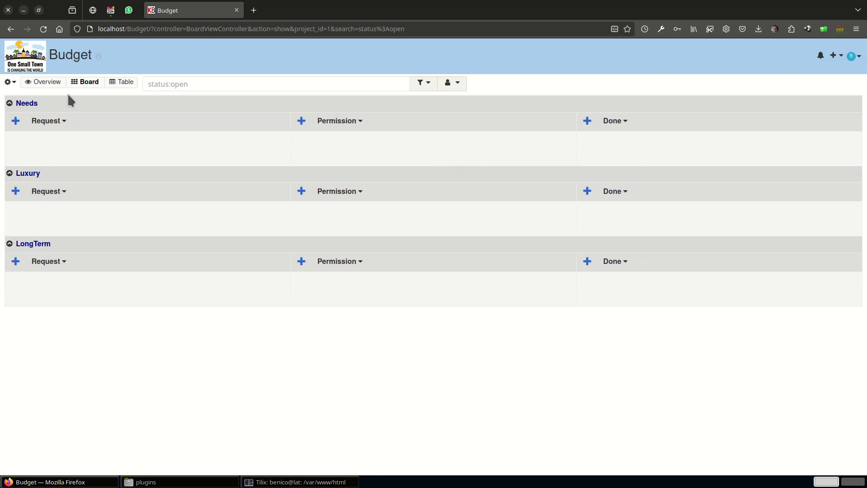
{"action": "left_click", "coordinate": [62, 121]}
{"action": "left_click", "coordinate": [67, 149]}
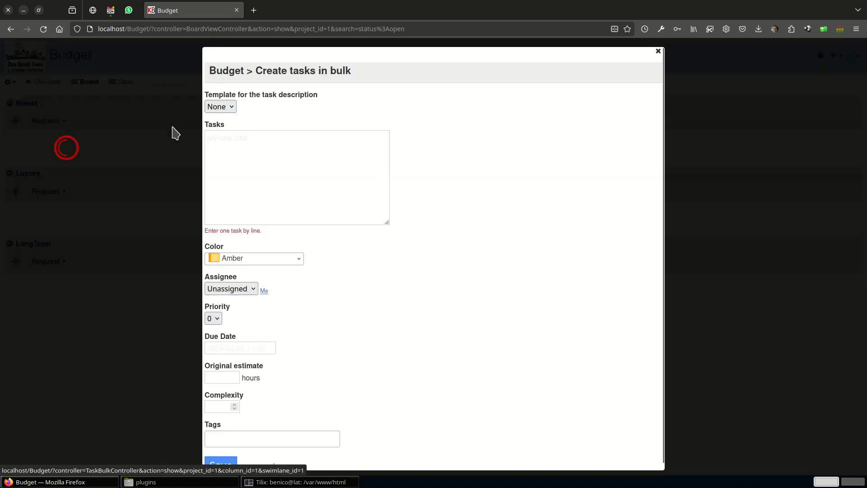
{"action": "left_click", "coordinate": [241, 135]}
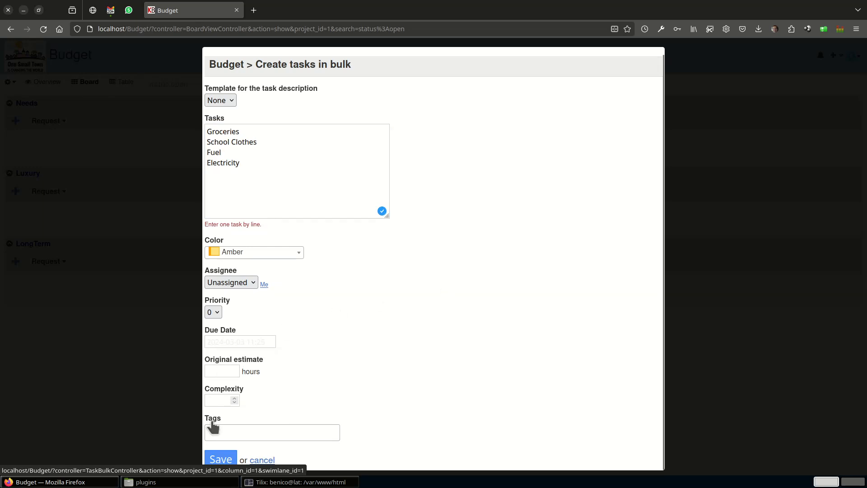
{"action": "left_click", "coordinate": [214, 459]}
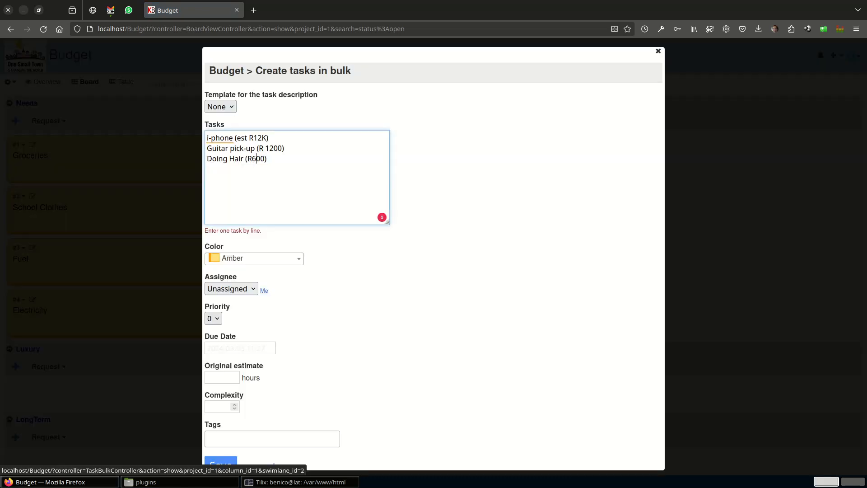
Bulk-create i-phone (est R12K), Guitar pick-up (R 1200), Doing Hair (R600) under Luxury and Clean Gutters (R600), Paint Roof (R8K), New Tyres for KIA (R6K) under LongTerm.
{"action": "left_click", "coordinate": [221, 464]}
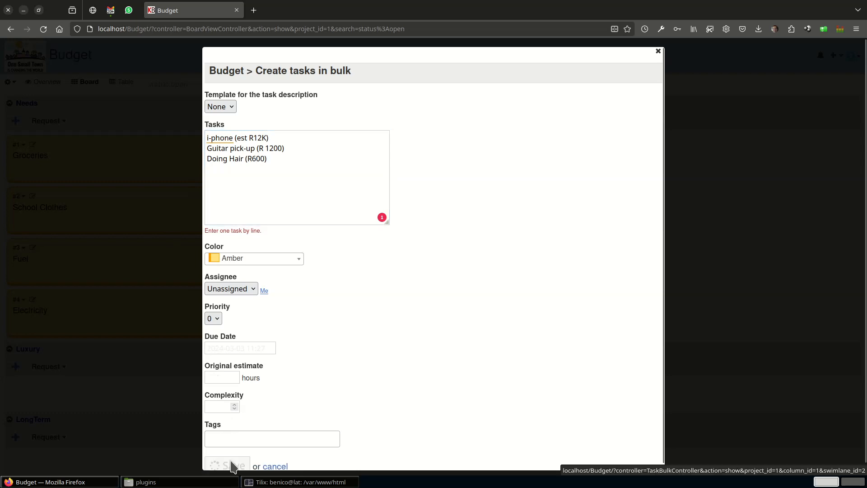
{"action": "scroll", "coordinate": [118, 365], "scroll_direction": "down", "scroll_amount": 3}
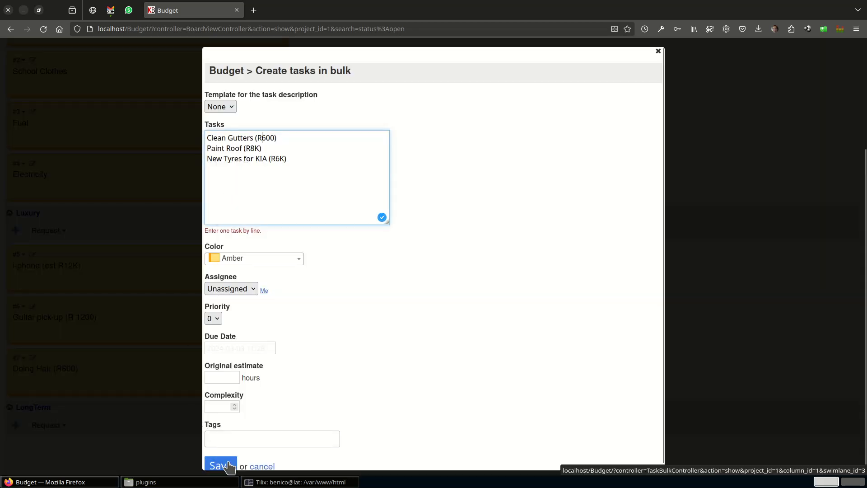
{"action": "left_click", "coordinate": [230, 459]}
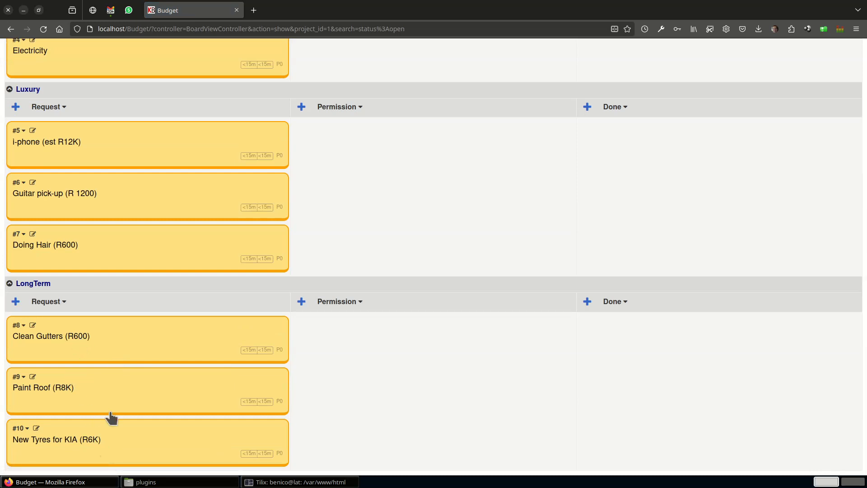
Create a new user account in the user management, entering the person's username and full name.
{"action": "scroll", "coordinate": [480, 292], "scroll_direction": "up", "scroll_amount": 5}
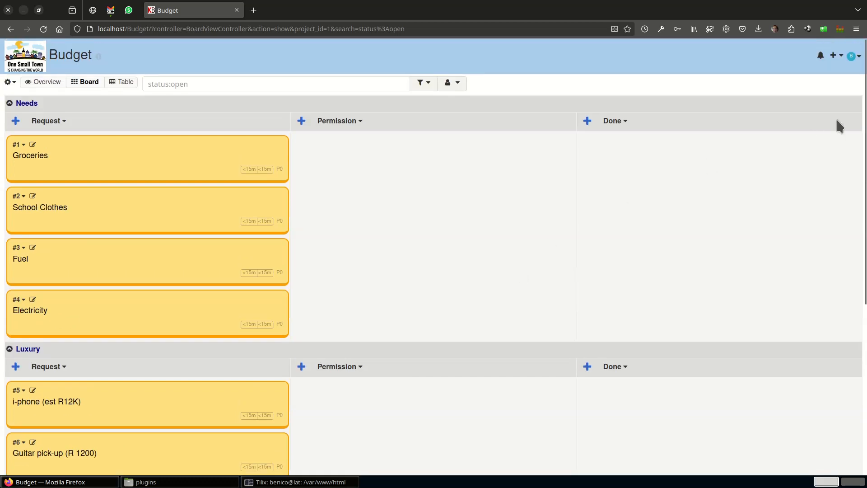
{"action": "left_click", "coordinate": [852, 55]}
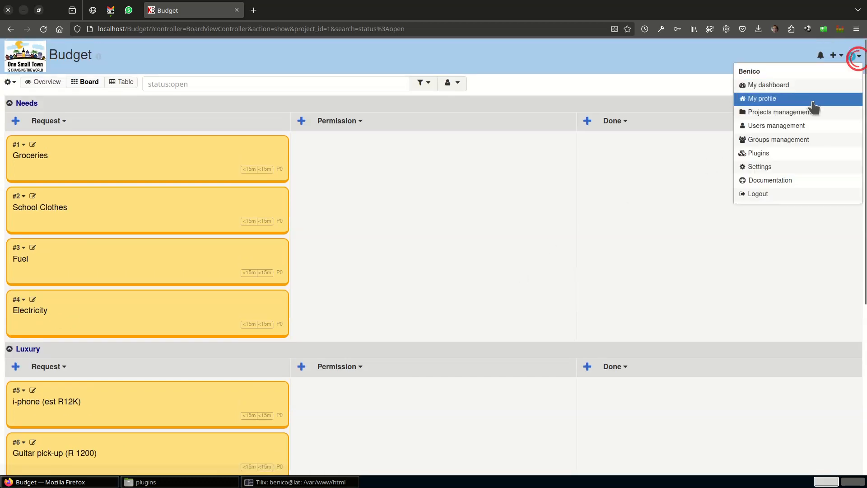
{"action": "left_click", "coordinate": [790, 125]}
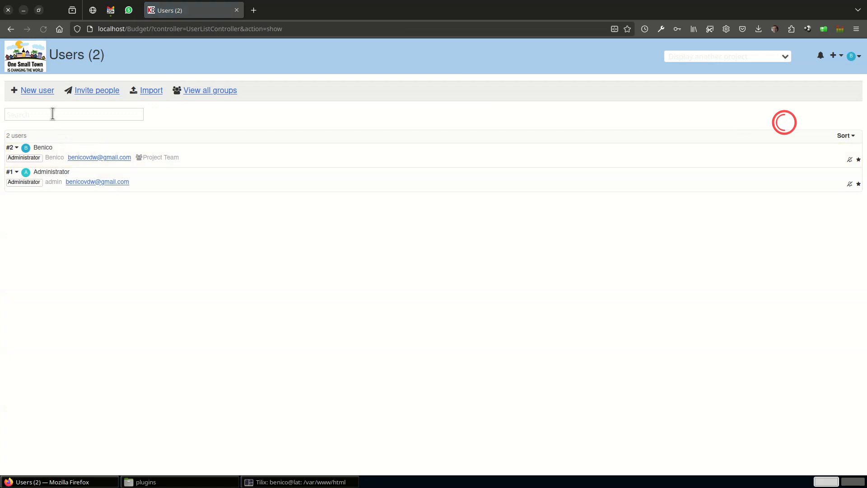
{"action": "left_click", "coordinate": [38, 91]}
{"action": "type", "text": "Gina"}
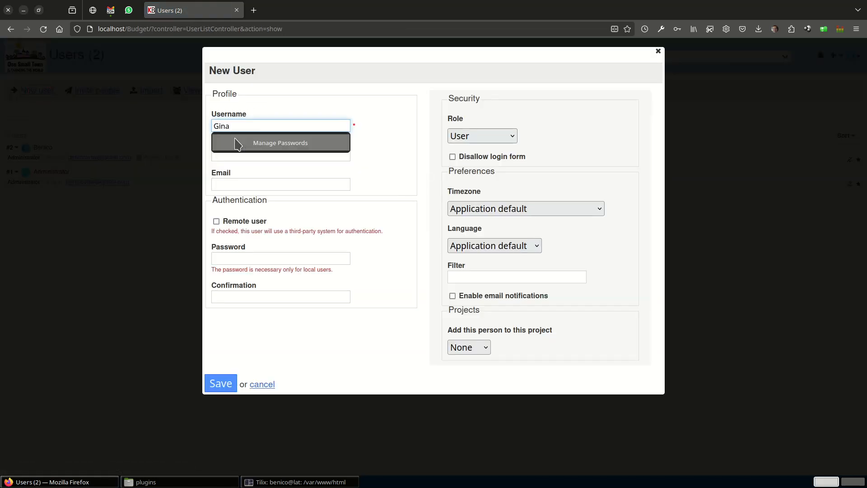
{"action": "key", "text": "Return"}
Start another new user account and enter the person's username, full name, account password and password confirmation.
{"action": "left_click", "coordinate": [96, 93]}
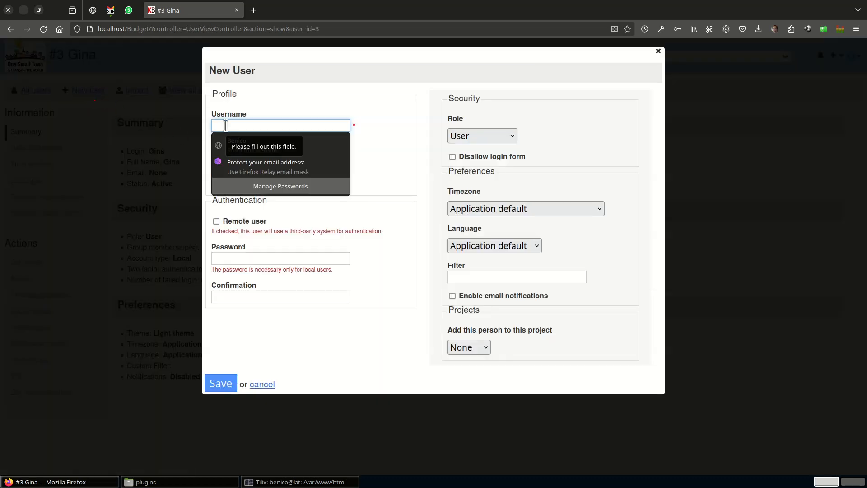
{"action": "type", "text": "Hilmarie"}
{"action": "key", "text": "Tab"}
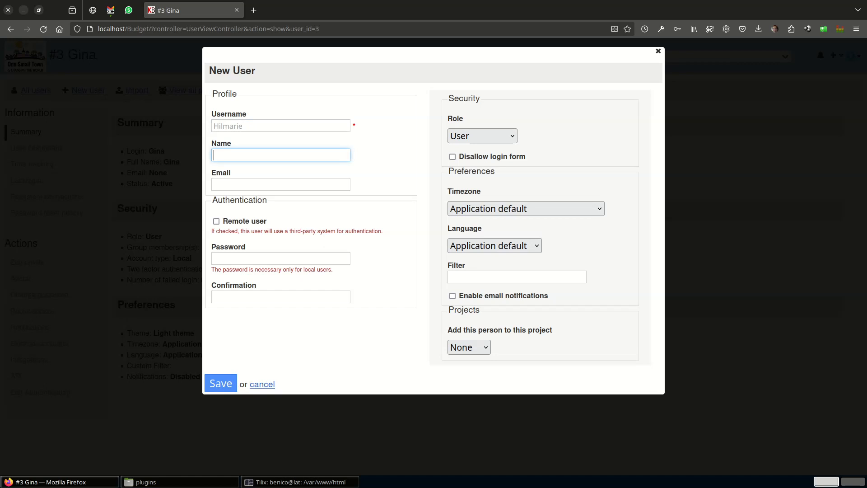
{"action": "type", "text": "Hilmarie"}
{"action": "key", "text": "Tab"}
{"action": "key", "text": "Tab"}
{"action": "key", "text": "Tab"}
{"action": "type", "text": "•"}
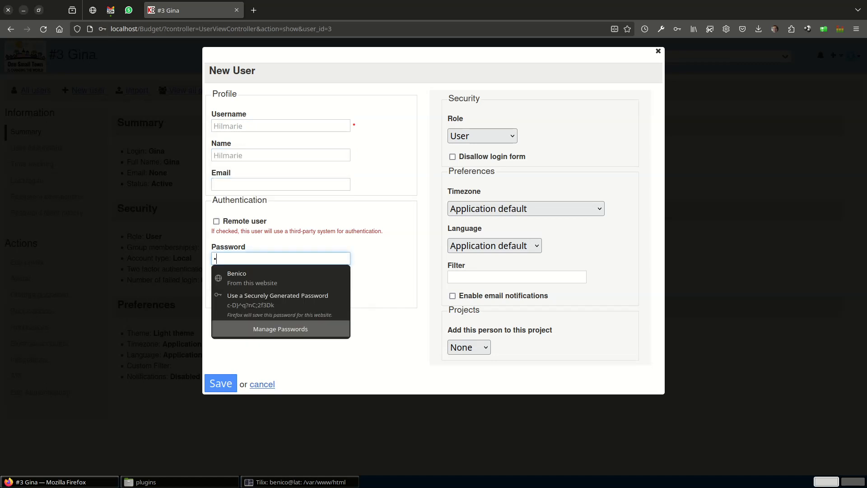
{"action": "type", "text": "••"}
{"action": "key", "text": "Tab"}
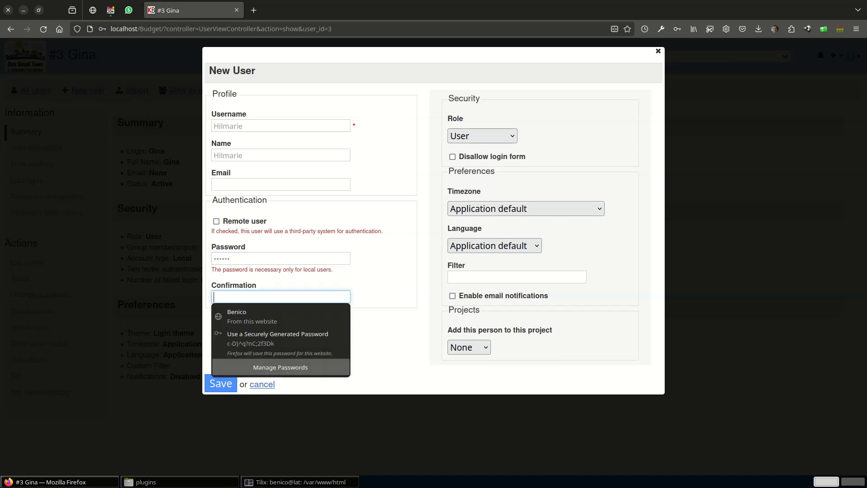
{"action": "type", "text": "••"}
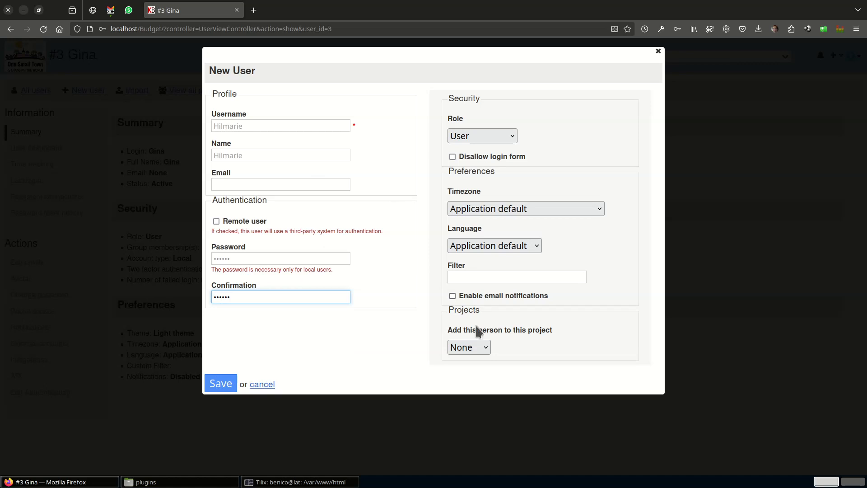
Add the new user to the Budget project, save the account, and decline storing its login in the browser.
{"action": "left_click", "coordinate": [478, 346]}
{"action": "left_click", "coordinate": [468, 380]}
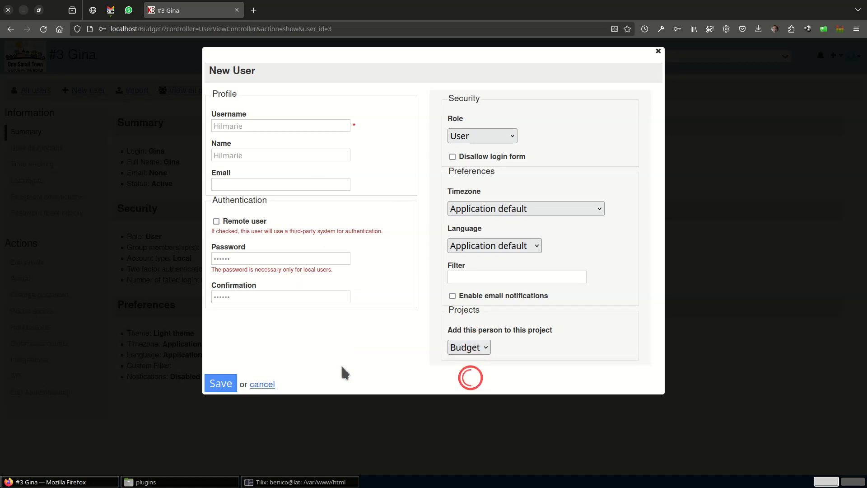
{"action": "left_click", "coordinate": [221, 384]}
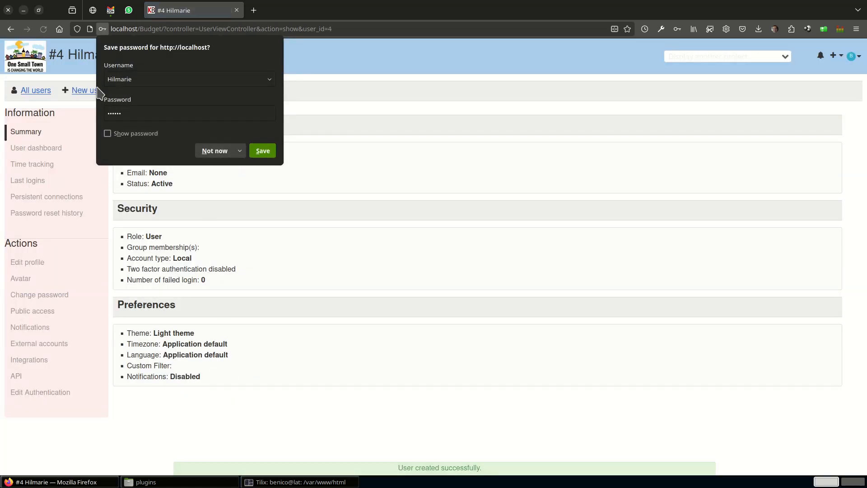
{"action": "left_click", "coordinate": [205, 151]}
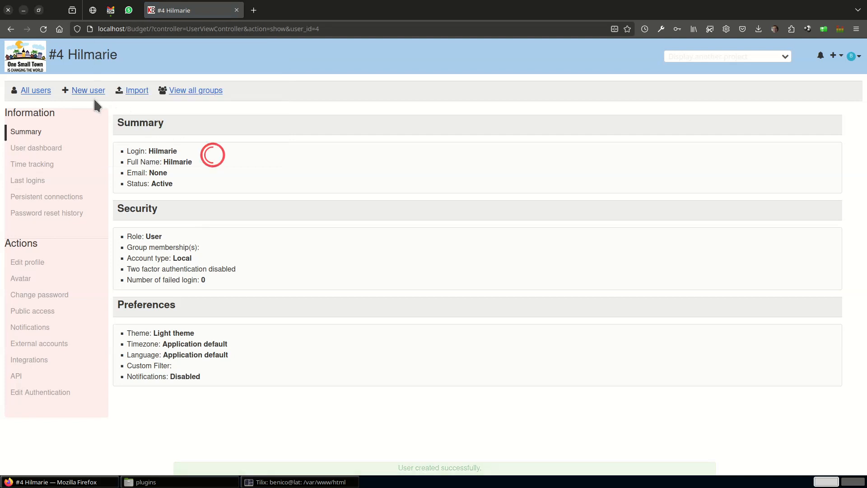
View the list of all users and open the Budget project's board.
{"action": "left_click", "coordinate": [36, 90]}
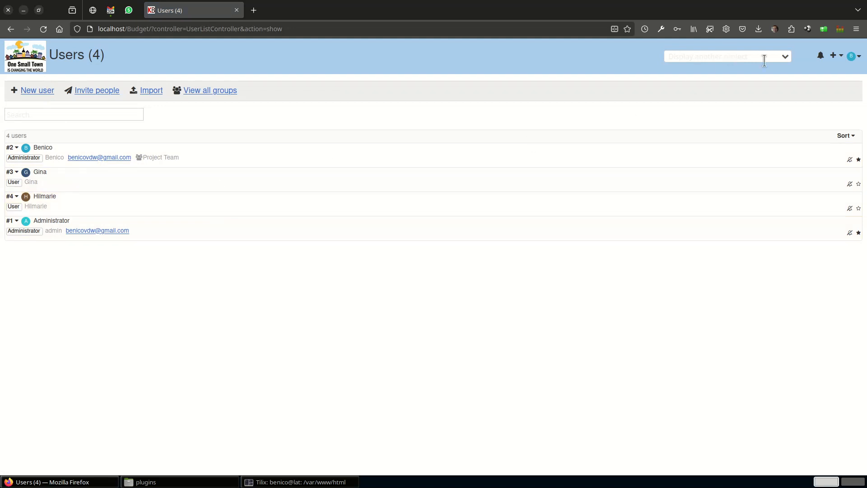
{"action": "left_click", "coordinate": [784, 57]}
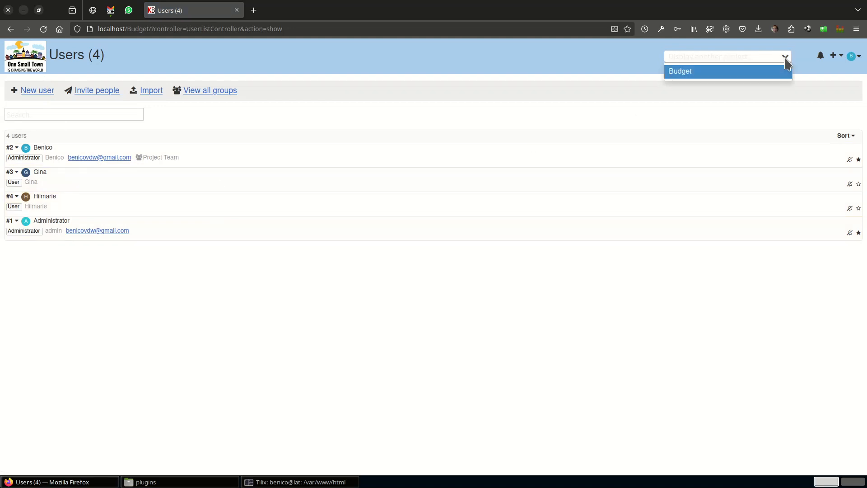
{"action": "left_click", "coordinate": [681, 73]}
Assign the i-phone (est R12K) task in the Luxury swimlane to the first newly created user.
{"action": "scroll", "coordinate": [289, 280], "scroll_direction": "down", "scroll_amount": 5}
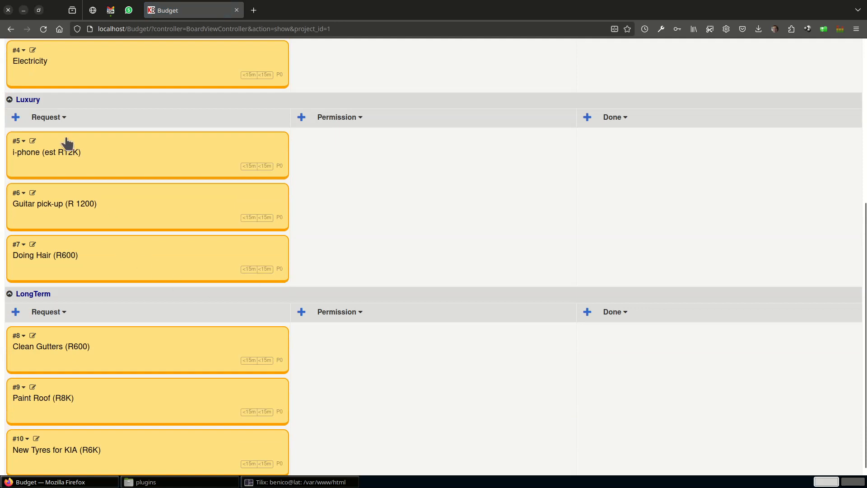
{"action": "left_click", "coordinate": [34, 142]}
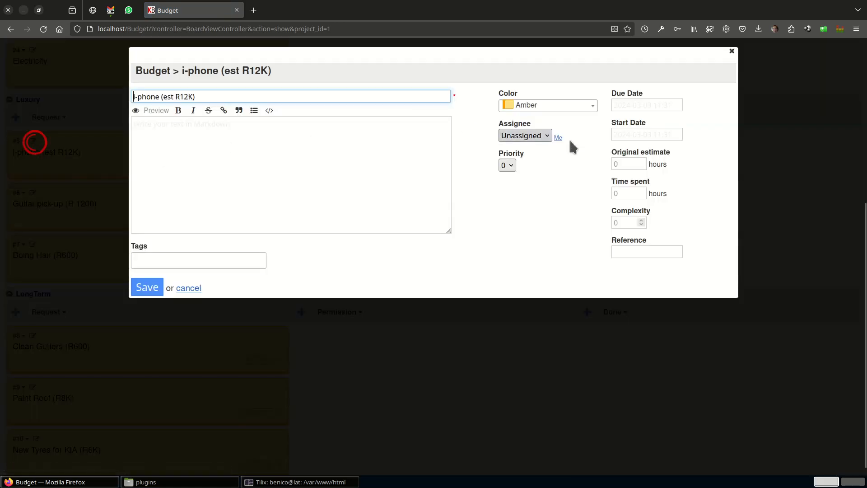
{"action": "left_click", "coordinate": [542, 135]}
{"action": "left_click", "coordinate": [526, 176]}
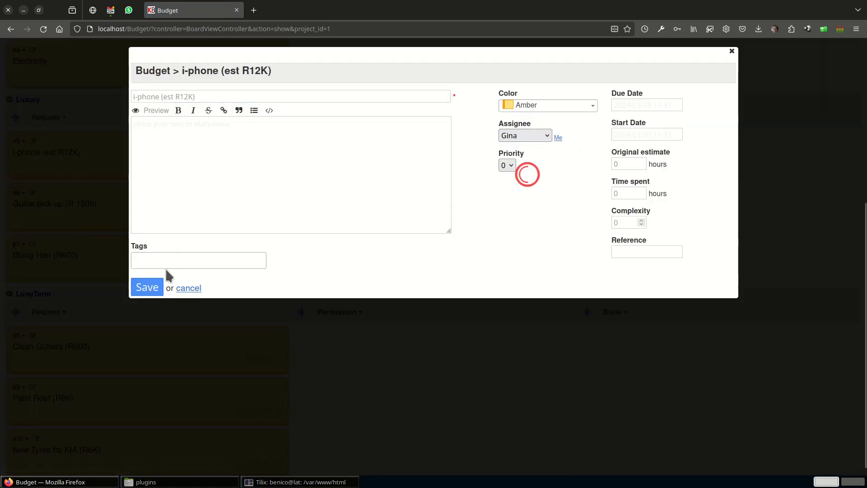
{"action": "left_click", "coordinate": [148, 287]}
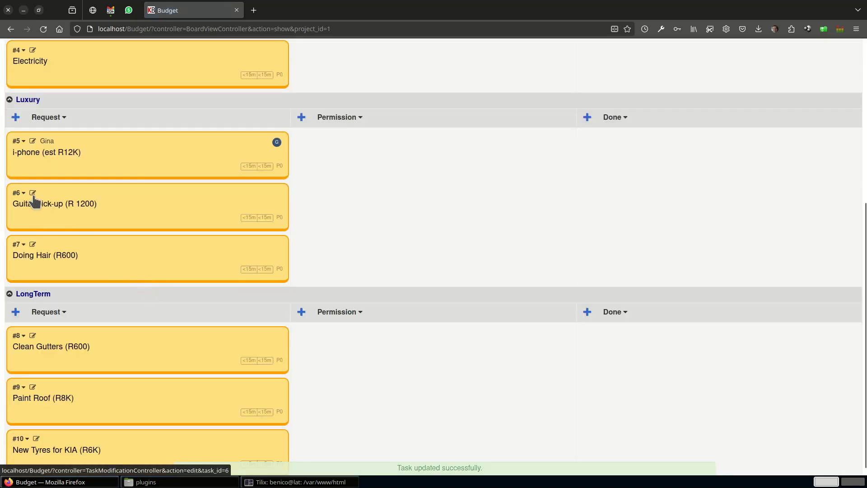
Assign the Guitar pick-up (R 1200) task in the Luxury swimlane to the signed-in user.
{"action": "left_click", "coordinate": [33, 194]}
{"action": "left_click", "coordinate": [526, 135]}
{"action": "left_click", "coordinate": [522, 166]}
{"action": "left_click", "coordinate": [147, 287]}
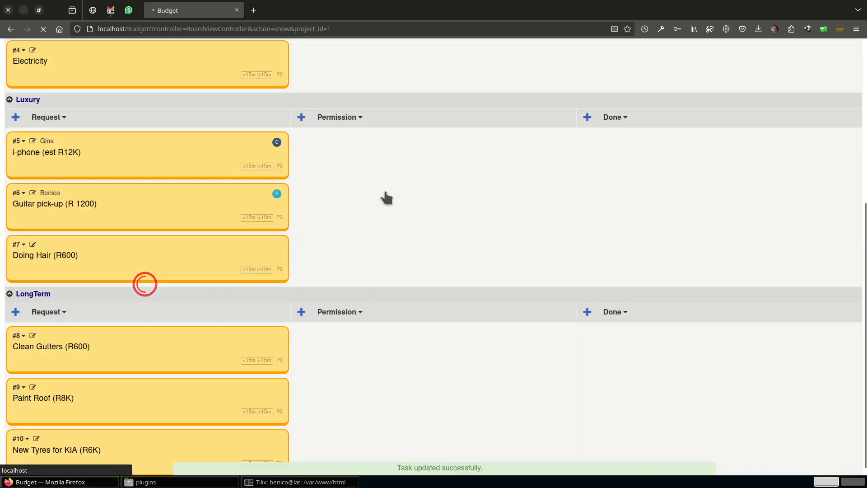
Assign the Doing Hair (R600) task in the Luxury swimlane to the second newly created user.
{"action": "left_click", "coordinate": [30, 245]}
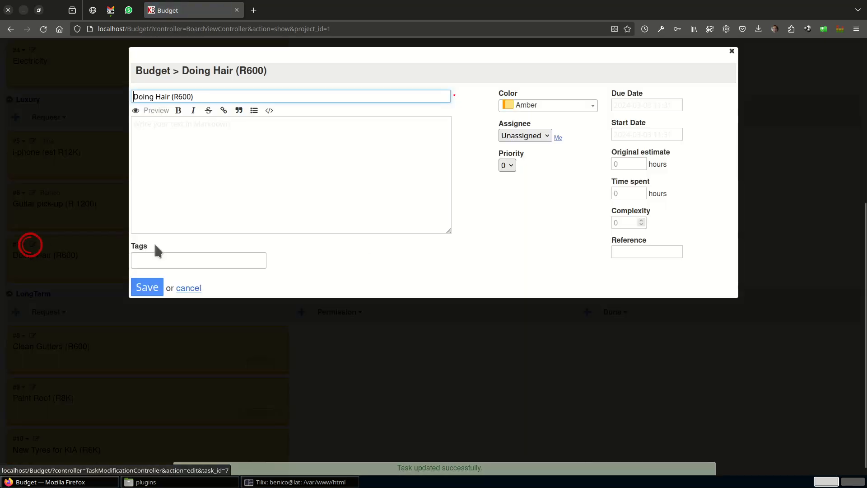
{"action": "left_click", "coordinate": [519, 136]}
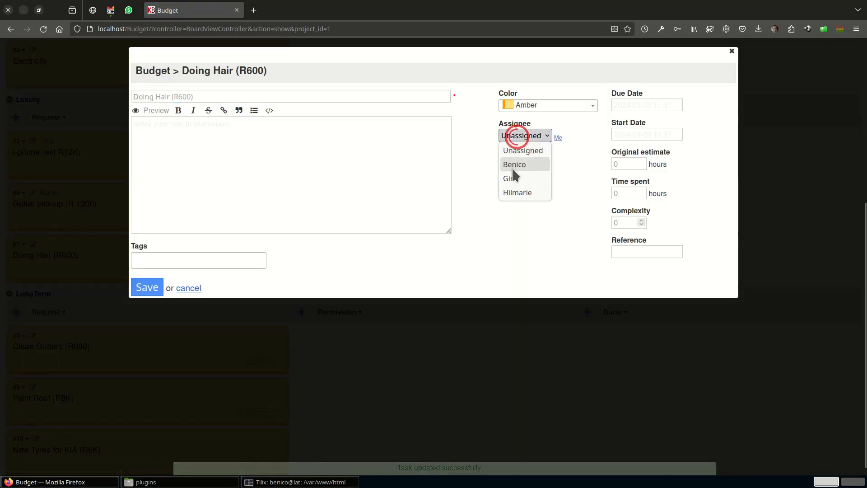
{"action": "left_click", "coordinate": [517, 192]}
{"action": "left_click", "coordinate": [155, 289]}
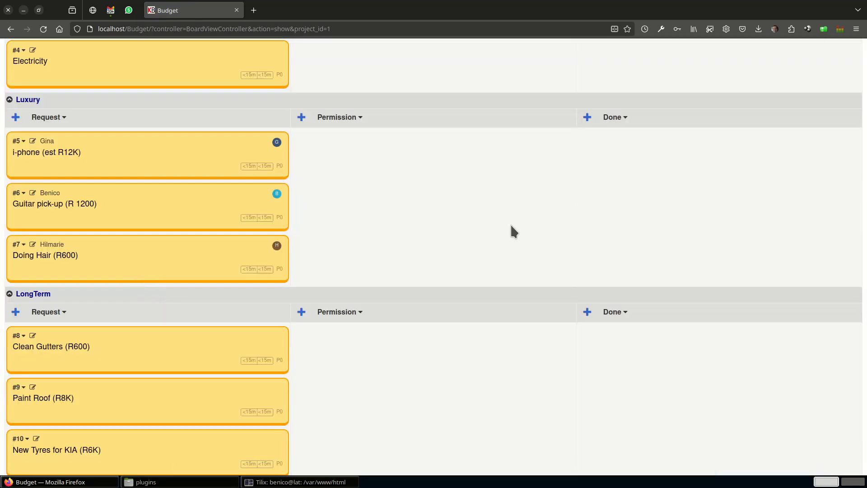
Move the Doing Hair (R600) task from Luxury into the Request column of Needs, below Electricity.
{"action": "scroll", "coordinate": [397, 231], "scroll_direction": "up", "scroll_amount": 3}
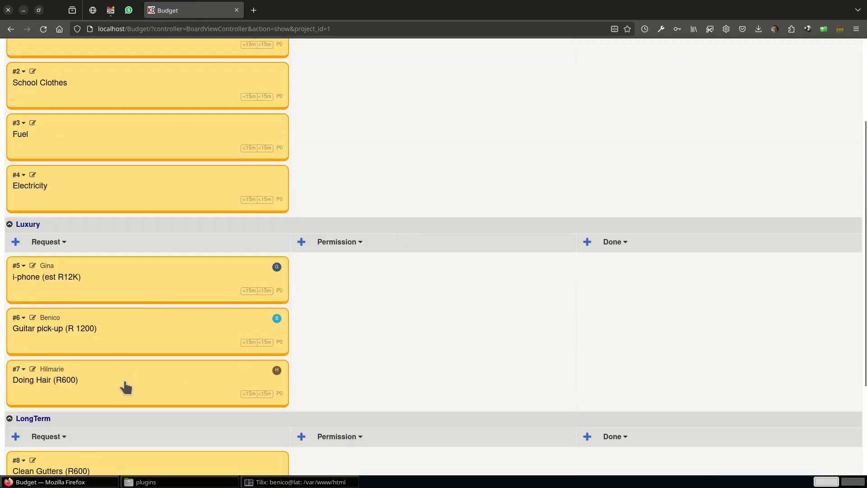
{"action": "left_click_drag", "start_coordinate": [105, 384], "coordinate": [120, 217]}
Place Guitar pick-up above i-phone in the Luxury swimlane and New Tyres for KIA above Paint Roof in the LongTerm swimlane.
{"action": "scroll", "coordinate": [143, 219], "scroll_direction": "down", "scroll_amount": 1}
{"action": "scroll", "coordinate": [142, 217], "scroll_direction": "down", "scroll_amount": 2}
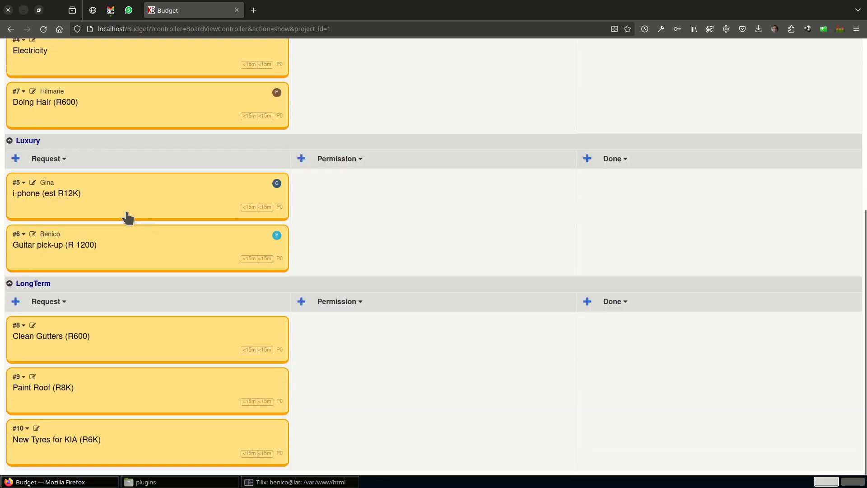
{"action": "left_click_drag", "start_coordinate": [126, 253], "coordinate": [130, 208]}
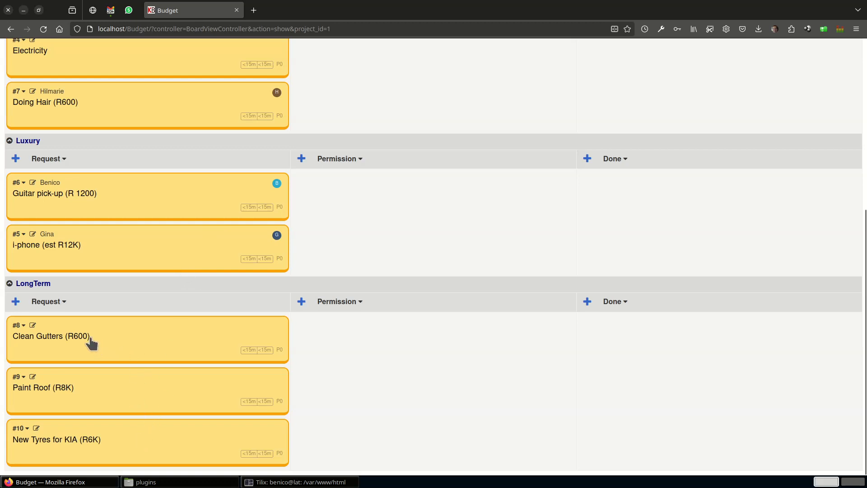
{"action": "left_click_drag", "start_coordinate": [125, 450], "coordinate": [121, 389]}
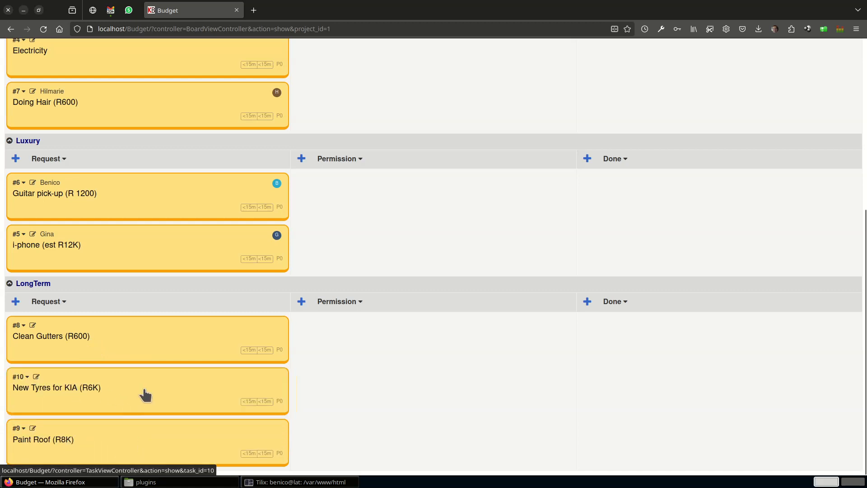
Assign the Groceries task in the Needs swimlane to the signed-in user.
{"action": "scroll", "coordinate": [105, 387], "scroll_direction": "up", "scroll_amount": 4}
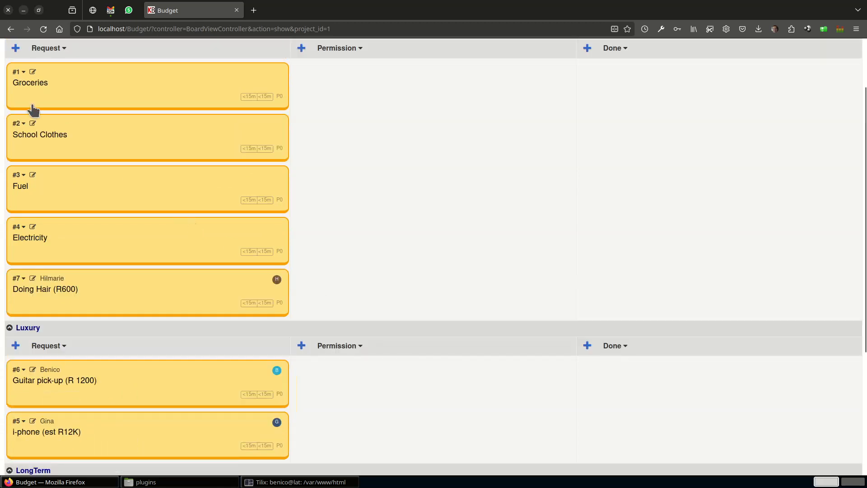
{"action": "left_click", "coordinate": [31, 73]}
{"action": "left_click", "coordinate": [536, 138]}
{"action": "left_click", "coordinate": [516, 164]}
{"action": "left_click", "coordinate": [148, 288]}
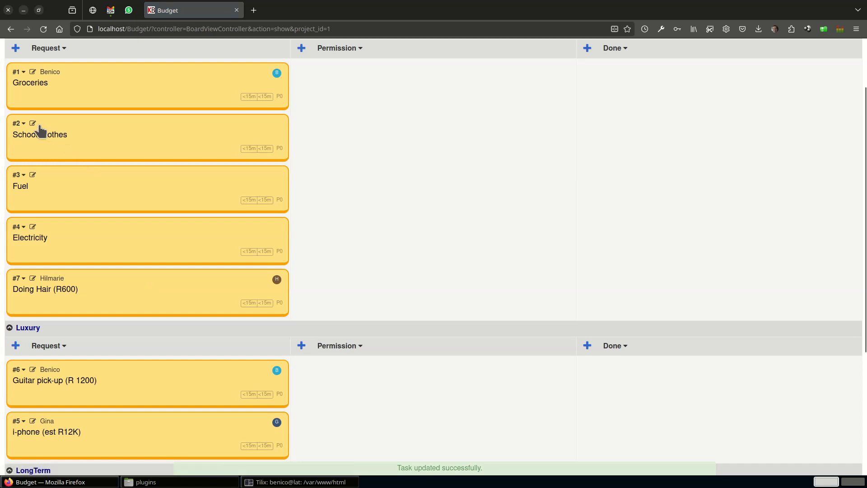
Assign the School Clothes task in the Needs swimlane to the second newly created user.
{"action": "left_click", "coordinate": [33, 123]}
{"action": "left_click", "coordinate": [535, 136]}
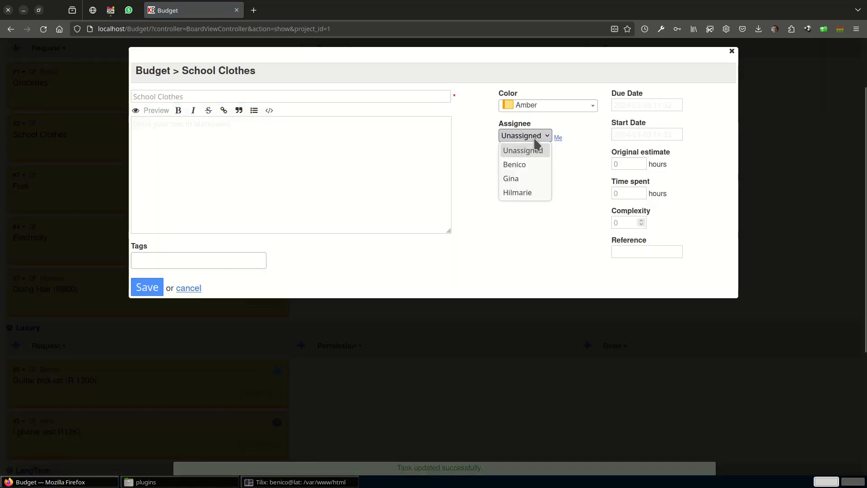
{"action": "left_click", "coordinate": [523, 192]}
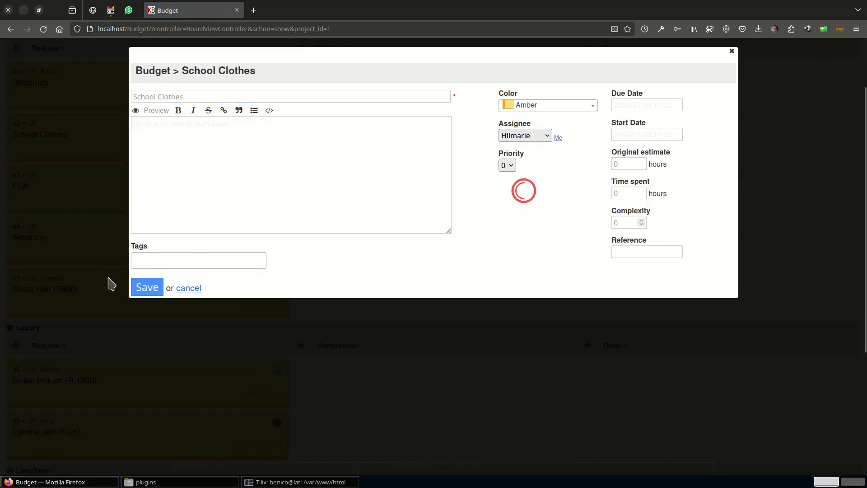
{"action": "left_click", "coordinate": [147, 288]}
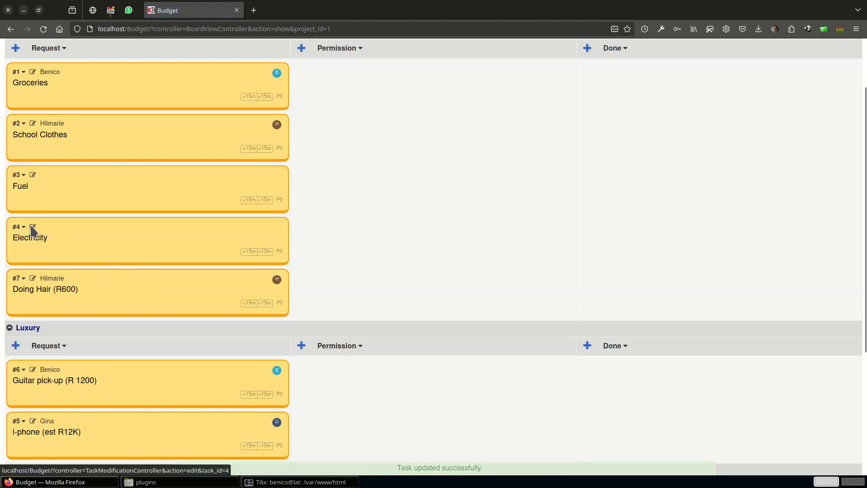
Assign the Electricity and Fuel tasks in the Needs swimlane to the signed-in user.
{"action": "left_click", "coordinate": [32, 225]}
{"action": "left_click", "coordinate": [524, 136]}
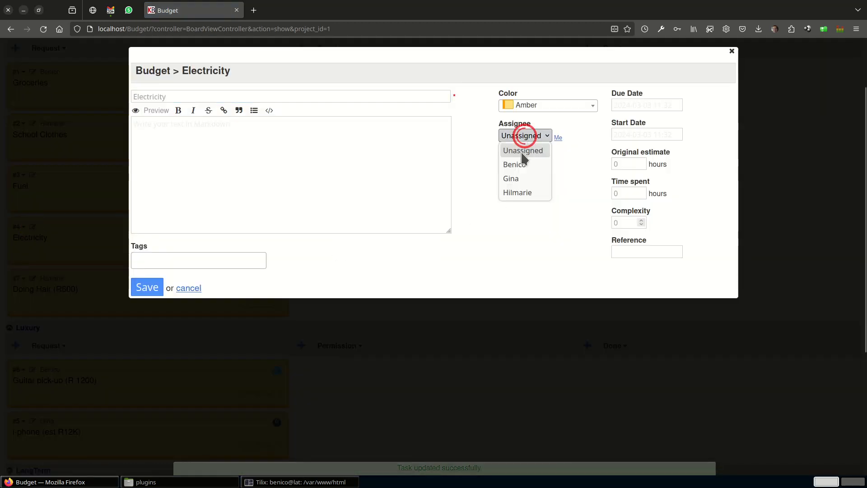
{"action": "left_click", "coordinate": [521, 165]}
{"action": "left_click", "coordinate": [146, 287]}
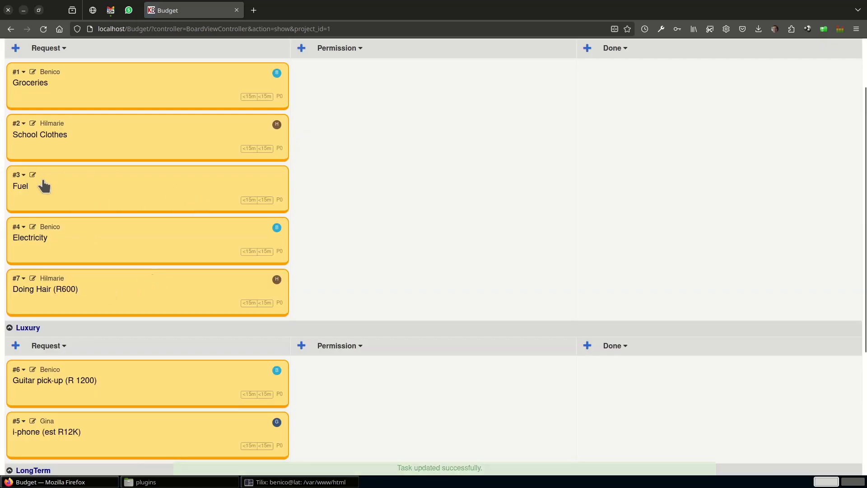
{"action": "left_click", "coordinate": [33, 176]}
{"action": "left_click", "coordinate": [517, 136]}
{"action": "left_click", "coordinate": [519, 166]}
{"action": "left_click", "coordinate": [143, 286]}
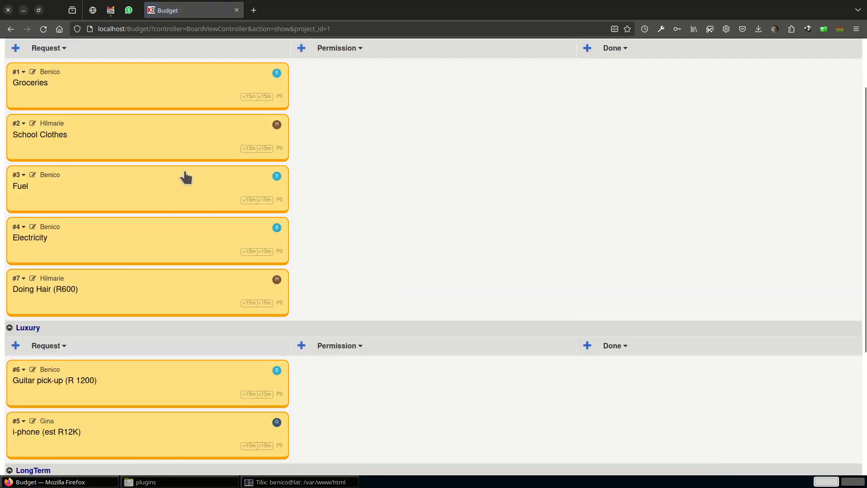
In the Needs swimlane, place School Clothes below Electricity and move Fuel and Groceries into the Permission column, with Groceries above Fuel.
{"action": "left_click_drag", "start_coordinate": [173, 151], "coordinate": [169, 224]}
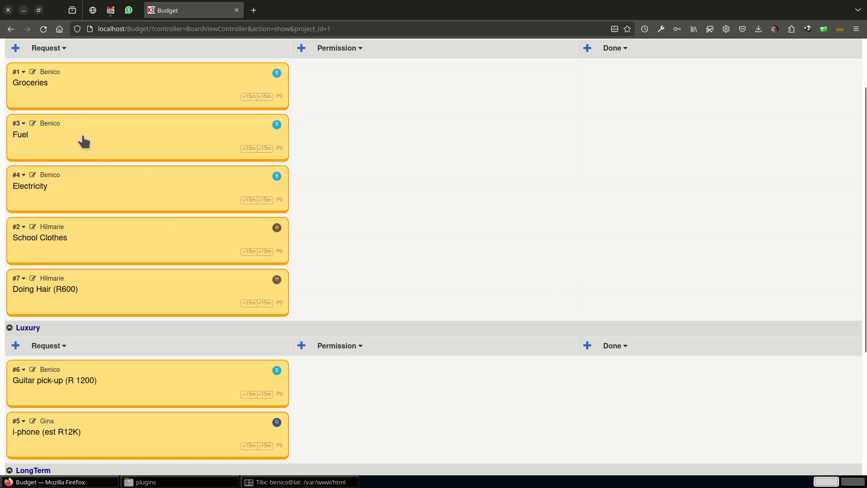
{"action": "left_click_drag", "start_coordinate": [84, 136], "coordinate": [331, 133]}
{"action": "scroll", "coordinate": [307, 203], "scroll_direction": "up", "scroll_amount": 3}
{"action": "left_click_drag", "start_coordinate": [125, 171], "coordinate": [362, 159]}
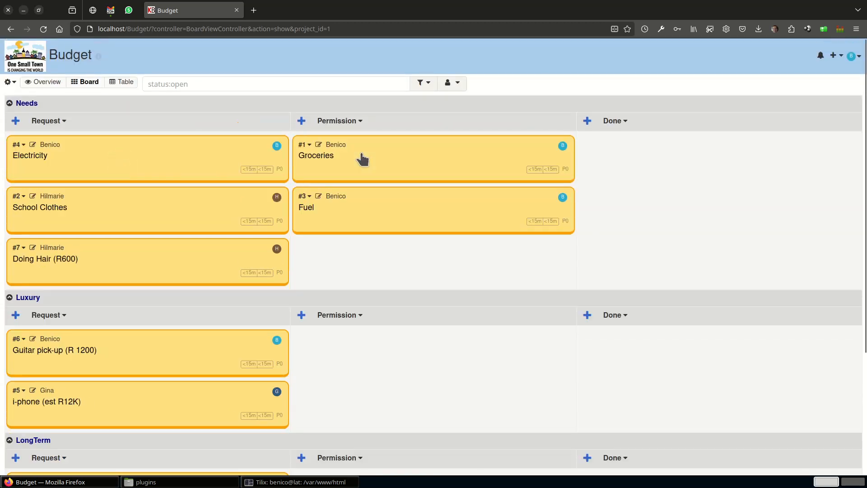
{"action": "left_click", "coordinate": [319, 196]}
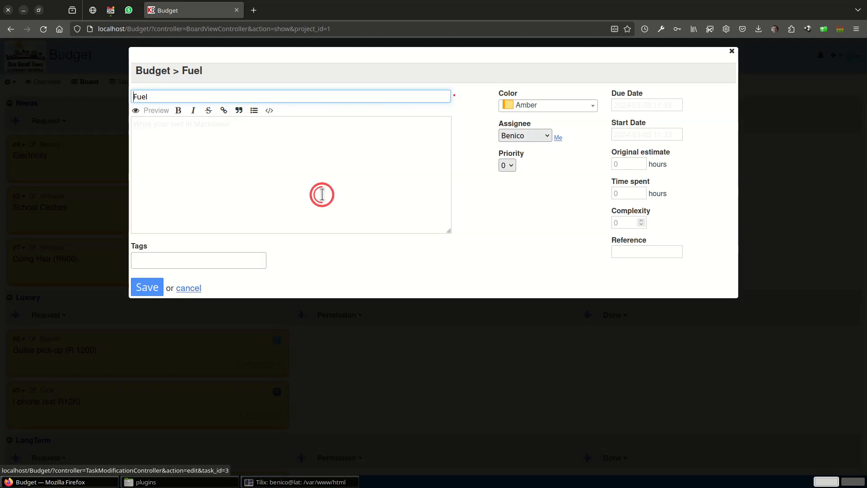
{"action": "left_click", "coordinate": [654, 104]}
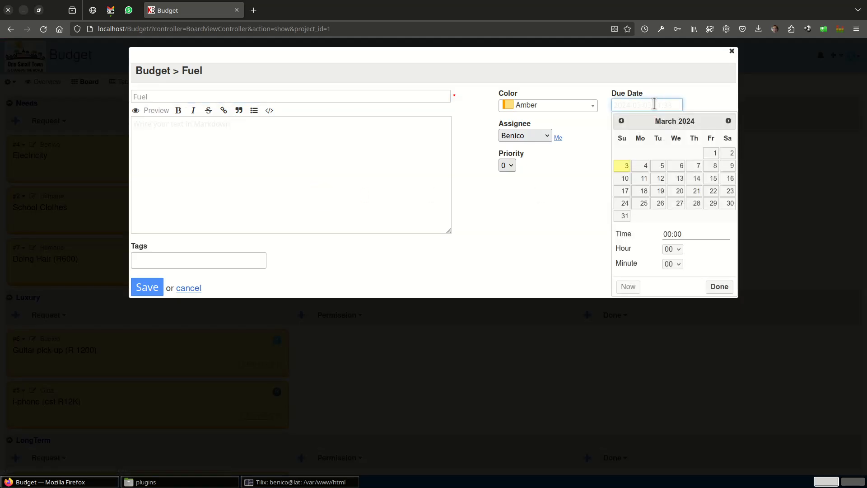
{"action": "left_click", "coordinate": [660, 171]}
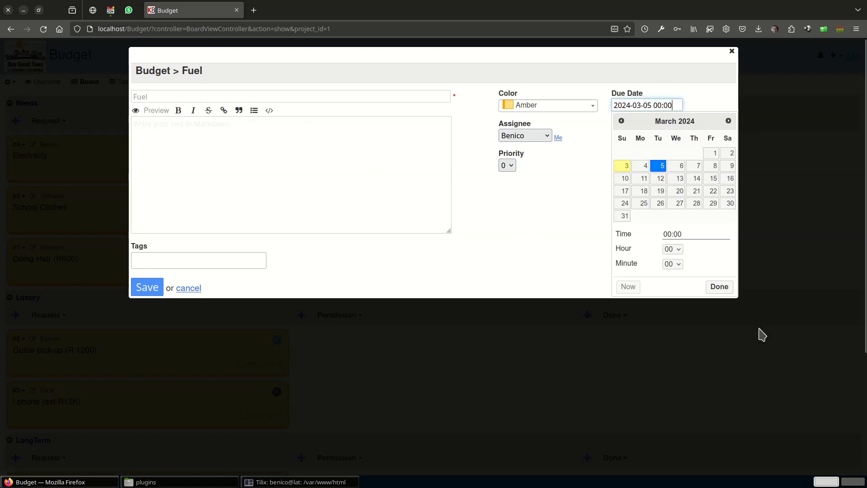
{"action": "left_click", "coordinate": [720, 288]}
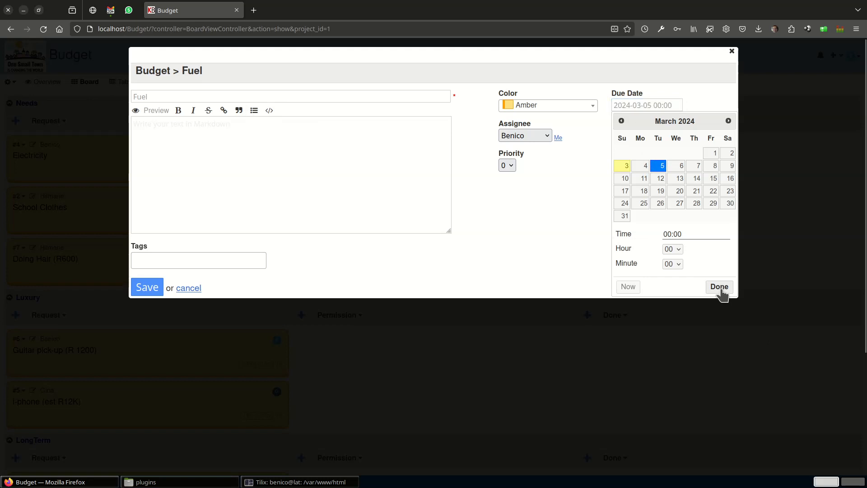
{"action": "left_click", "coordinate": [176, 98]}
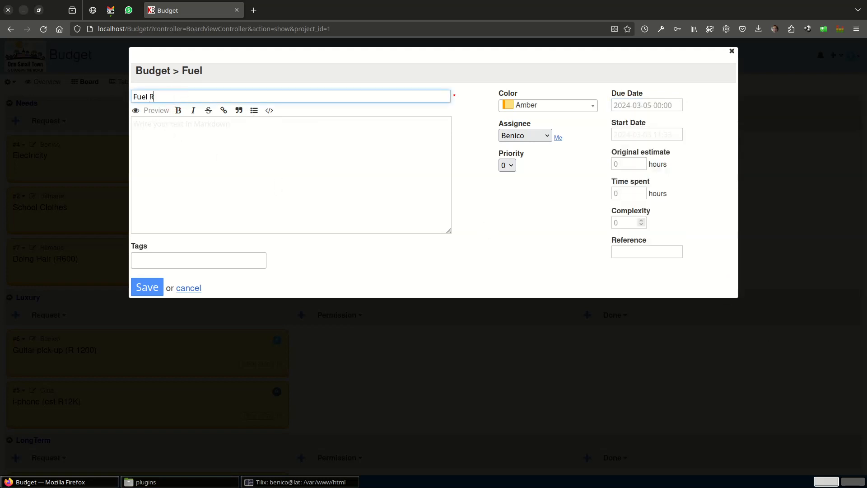
{"action": "type", "text": "R600"}
{"action": "left_click", "coordinate": [137, 293]}
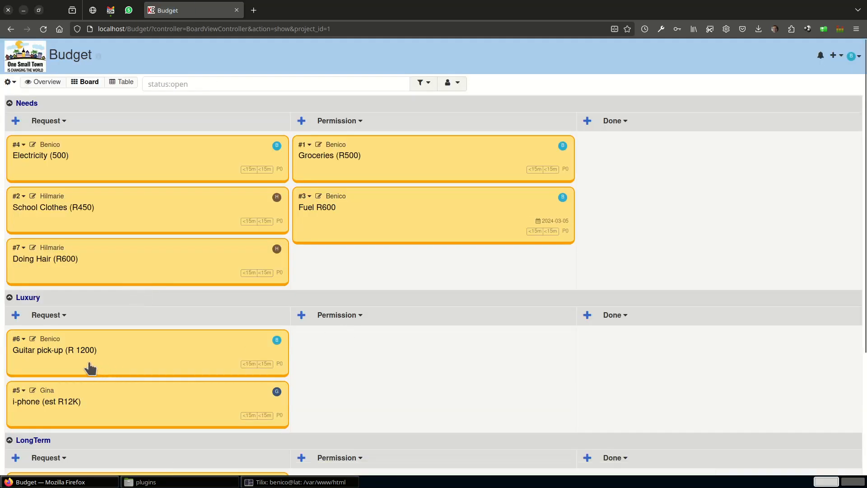
Change the colour of the Guitar pick-up and i-phone tasks in the Luxury swimlane to Beige.
{"action": "left_click", "coordinate": [31, 339]}
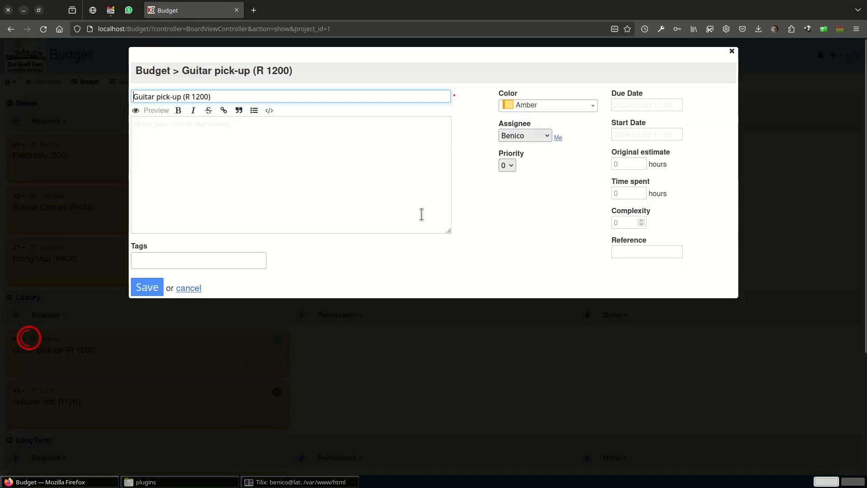
{"action": "left_click", "coordinate": [527, 105]}
{"action": "left_click", "coordinate": [524, 154]}
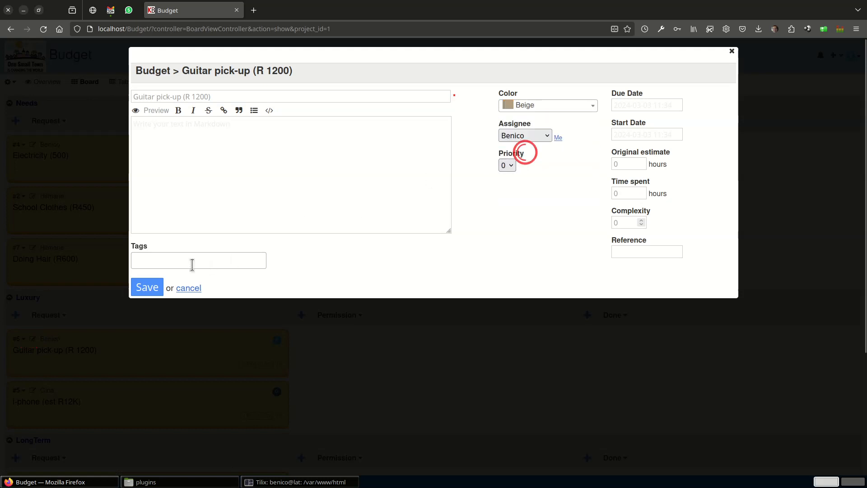
{"action": "left_click", "coordinate": [157, 286]}
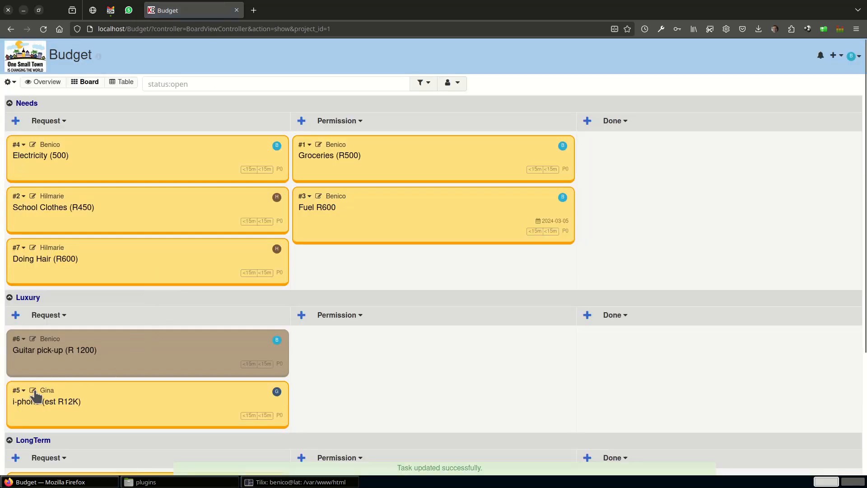
{"action": "left_click", "coordinate": [34, 390]}
{"action": "left_click", "coordinate": [523, 105]}
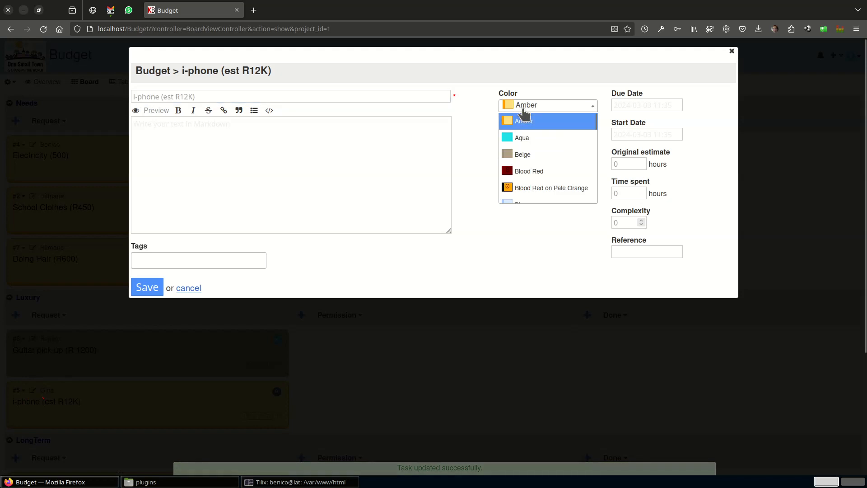
{"action": "left_click", "coordinate": [513, 155]}
{"action": "left_click", "coordinate": [147, 287]}
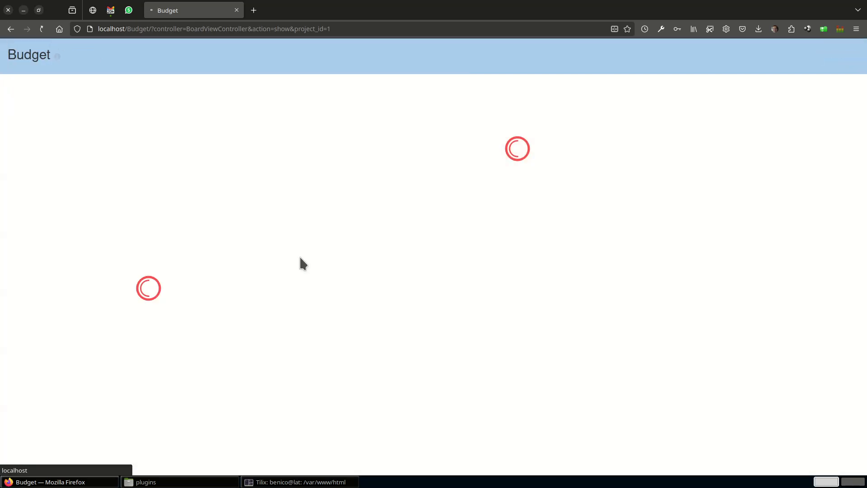
Change the colour of the Clean Gutters task in the LongTerm swimlane to Deep Blue on Aqua.
{"action": "scroll", "coordinate": [248, 265], "scroll_direction": "down", "scroll_amount": 3}
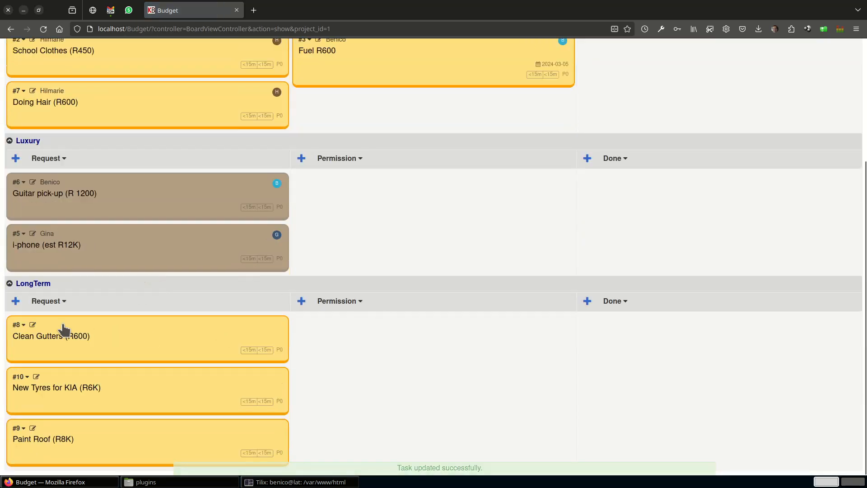
{"action": "left_click", "coordinate": [33, 325]}
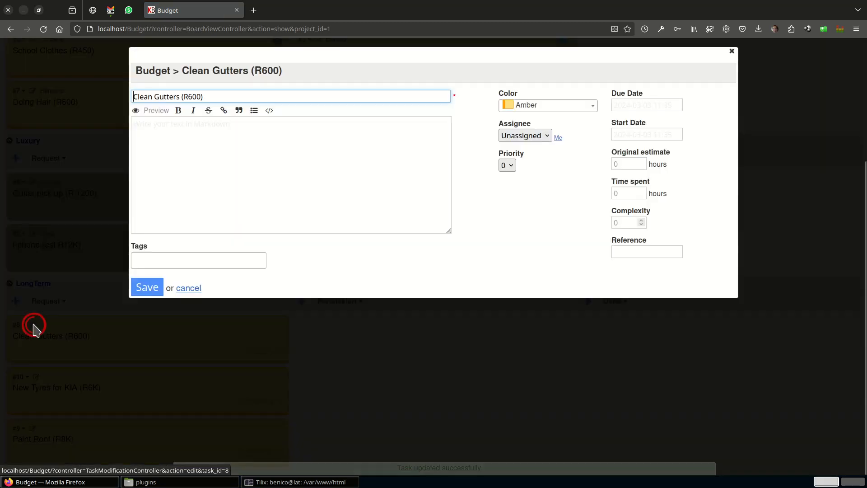
{"action": "left_click", "coordinate": [540, 106]}
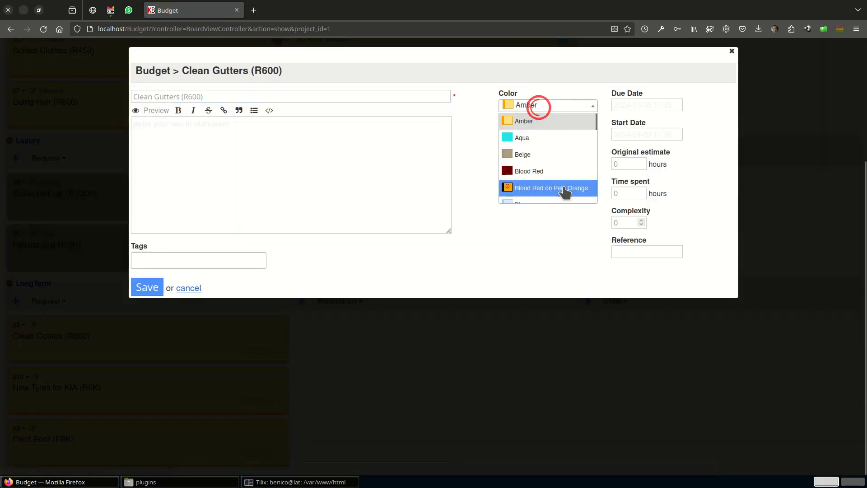
{"action": "scroll", "coordinate": [554, 169], "scroll_direction": "down", "scroll_amount": 3}
{"action": "scroll", "coordinate": [554, 169], "scroll_direction": "down", "scroll_amount": 5}
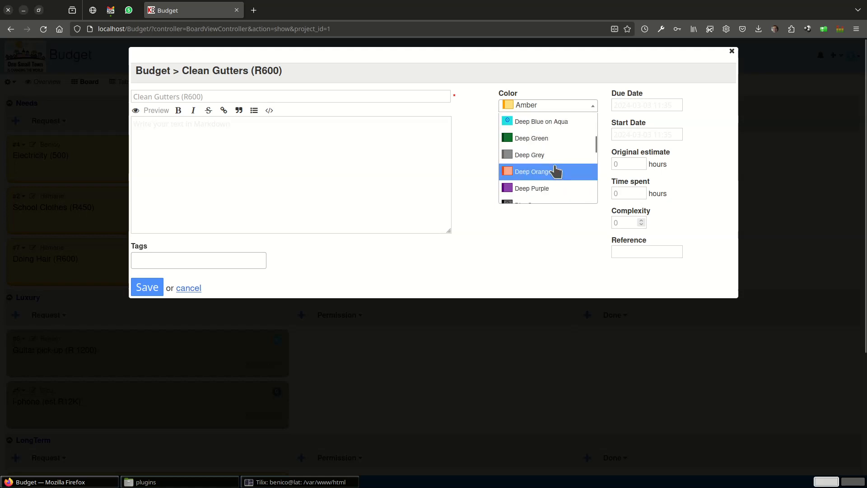
{"action": "left_click", "coordinate": [533, 121]}
{"action": "left_click", "coordinate": [147, 285]}
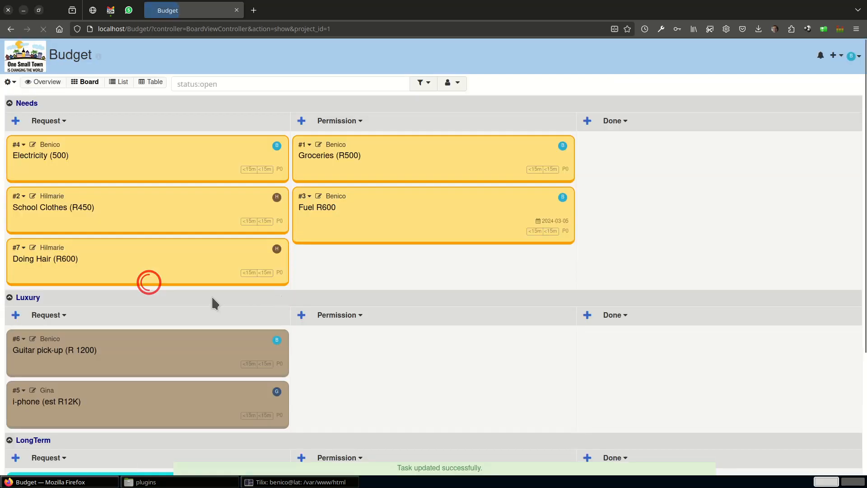
Change the colour of the New Tyres for KIA task in the LongTerm swimlane to Blood Red.
{"action": "scroll", "coordinate": [203, 300], "scroll_direction": "down", "scroll_amount": 3}
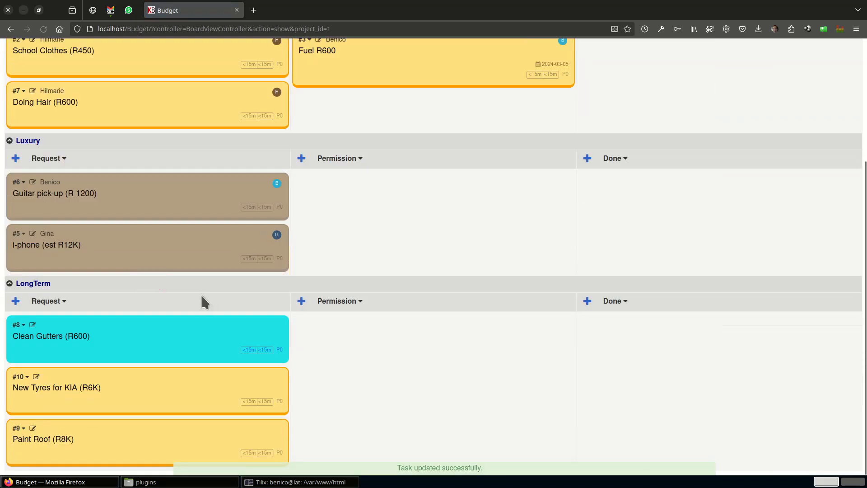
{"action": "left_click", "coordinate": [36, 376]}
{"action": "left_click", "coordinate": [530, 107]}
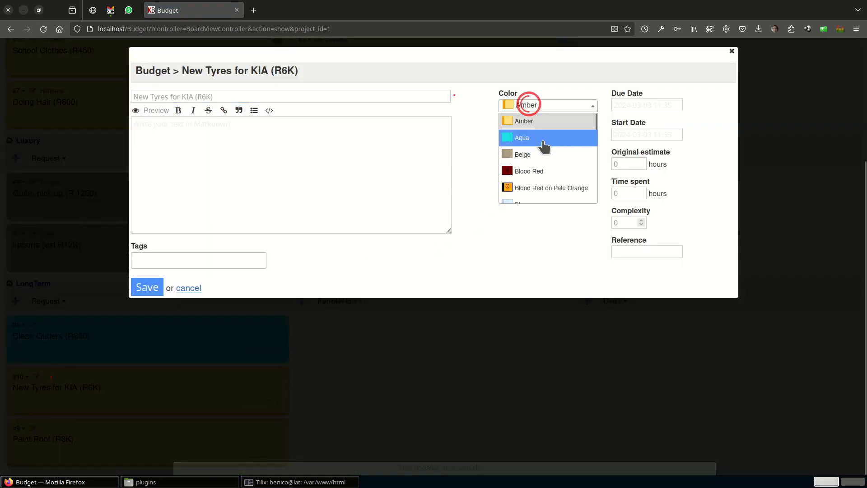
{"action": "left_click", "coordinate": [535, 170]}
{"action": "left_click", "coordinate": [144, 291]}
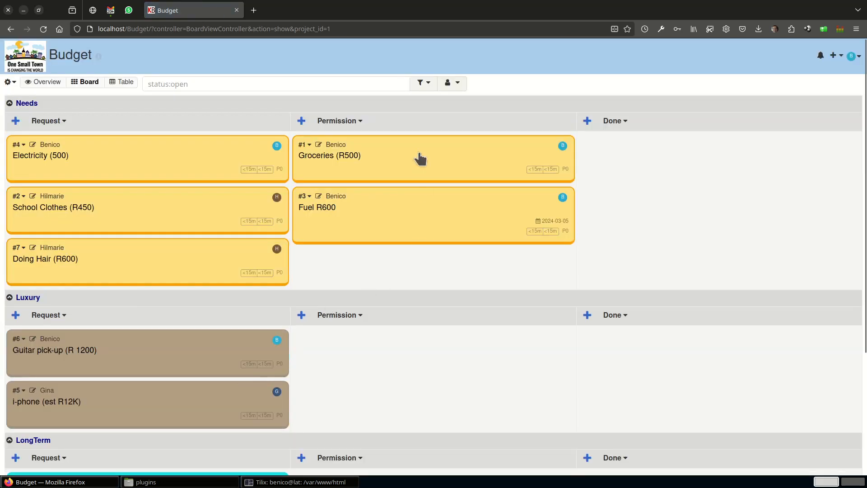
Add a bulleted description listing Bread, Milk and Jam to the Groceries task.
{"action": "left_click", "coordinate": [420, 158]}
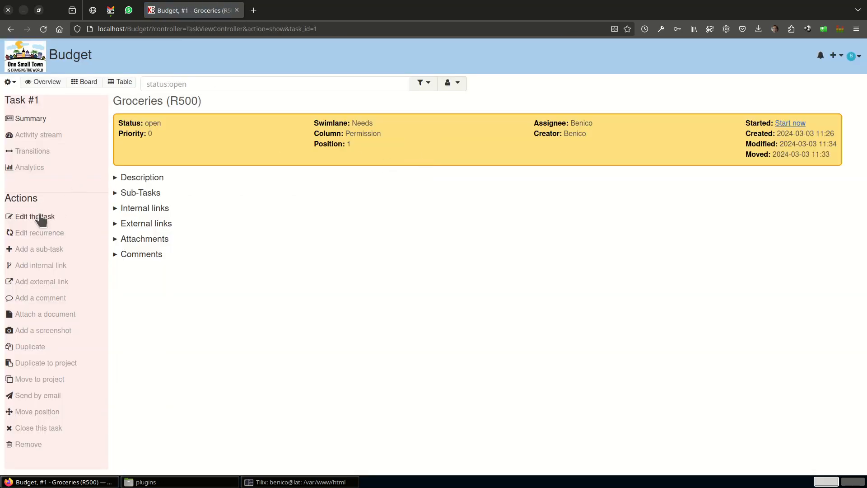
{"action": "left_click", "coordinate": [41, 218]}
{"action": "left_click", "coordinate": [200, 134]}
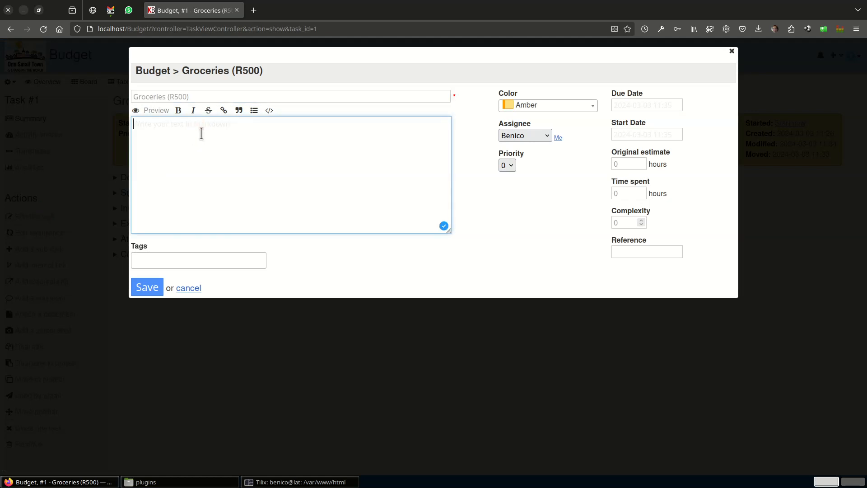
{"action": "type", "text": "Bread Milk Jam"}
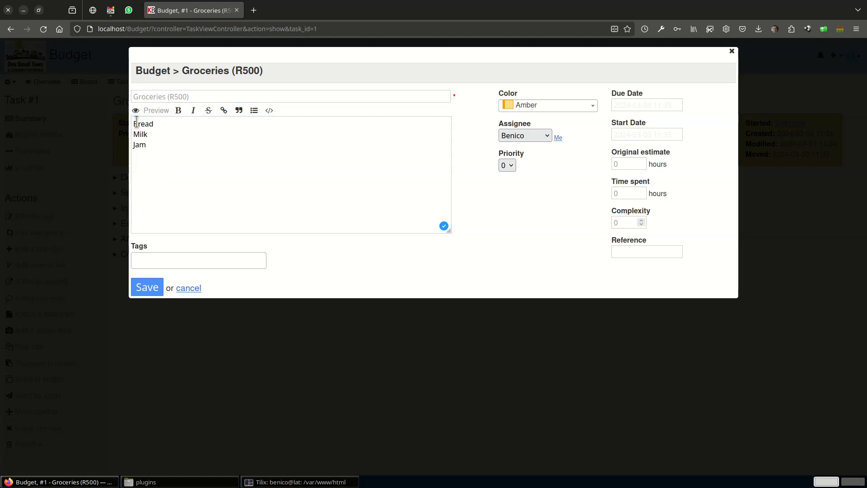
{"action": "left_click_drag", "start_coordinate": [134, 124], "coordinate": [159, 145]}
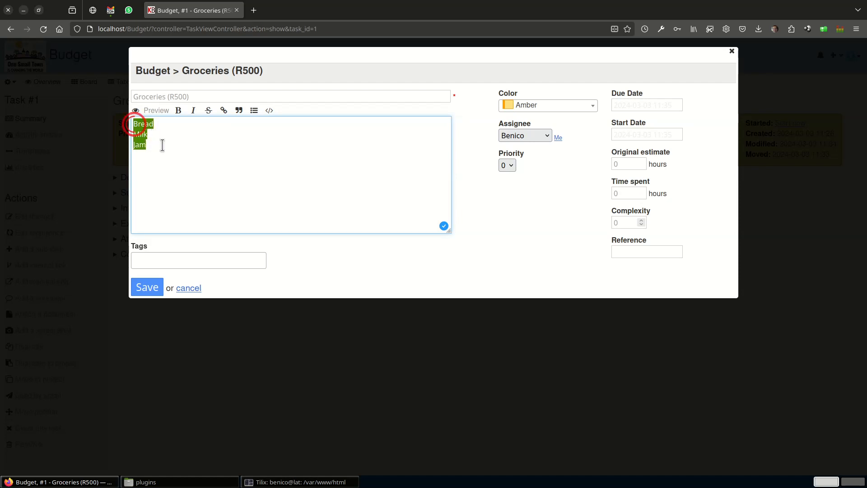
{"action": "left_click", "coordinate": [254, 110]}
{"action": "left_click", "coordinate": [147, 286]}
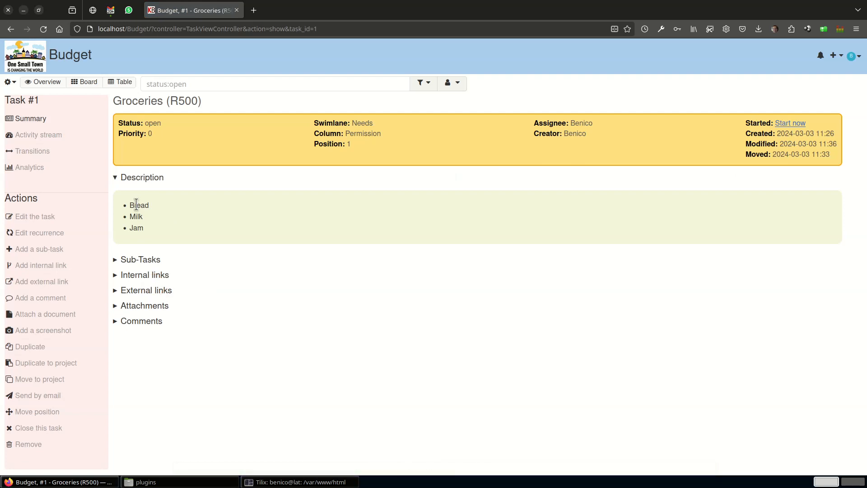
Review the tasks as a table, and on the board move Groceries to the Done column of the Needs swimlane.
{"action": "left_click", "coordinate": [120, 84]}
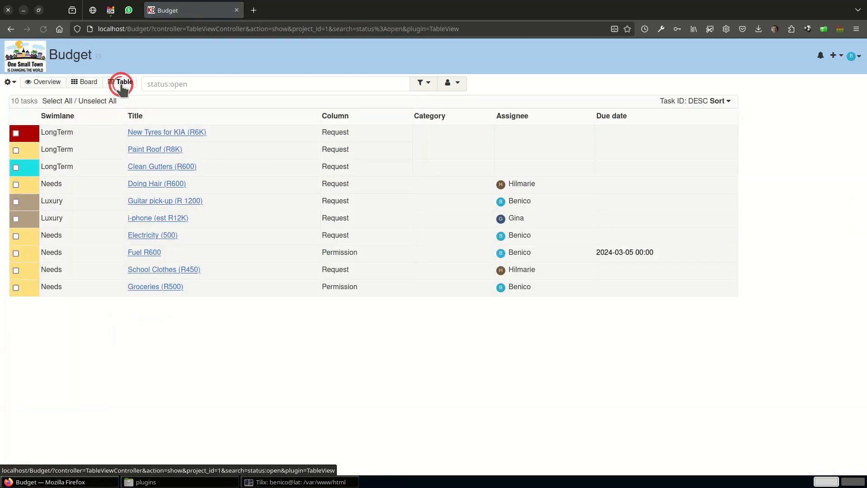
{"action": "left_click", "coordinate": [86, 83]}
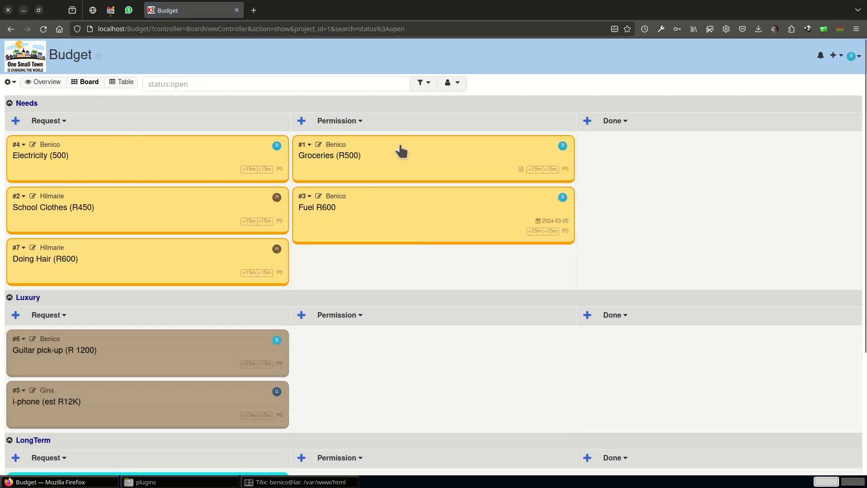
{"action": "left_click_drag", "start_coordinate": [400, 147], "coordinate": [623, 153]}
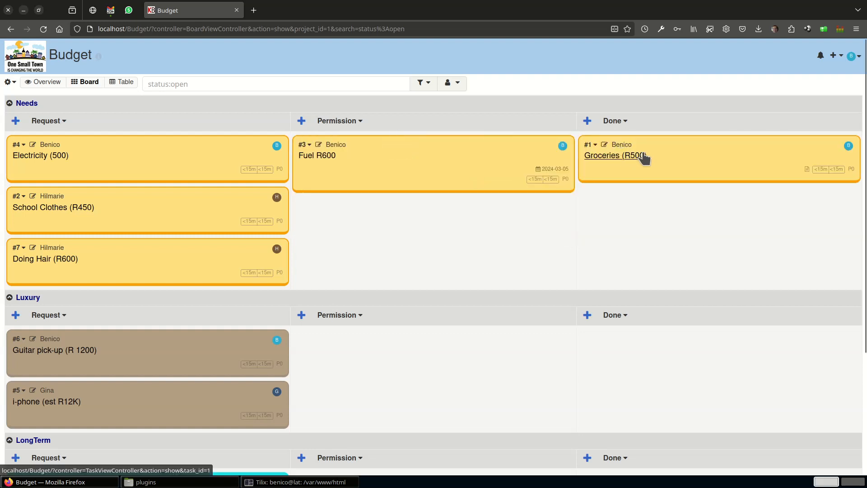
Change the Groceries task's colour to Dark Green on Lime Green and its title to "Groceries (R500) act R600".
{"action": "left_click", "coordinate": [604, 144]}
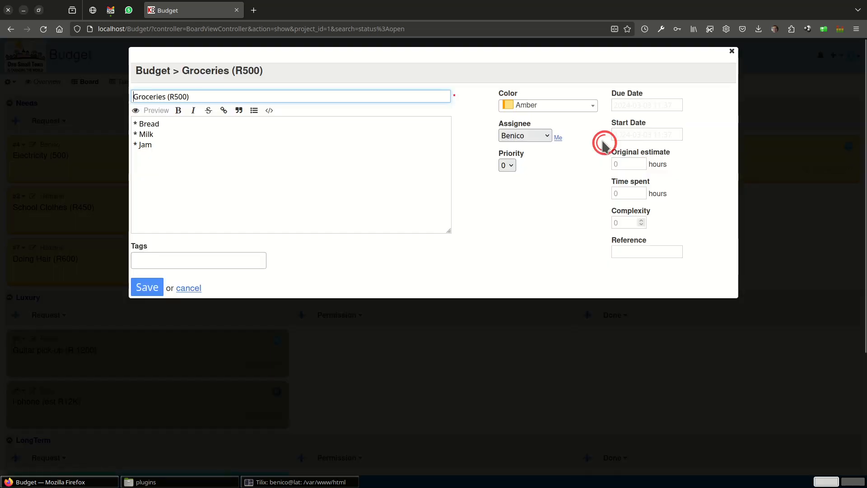
{"action": "left_click", "coordinate": [545, 107]}
{"action": "scroll", "coordinate": [556, 153], "scroll_direction": "down", "scroll_amount": 5}
{"action": "scroll", "coordinate": [558, 168], "scroll_direction": "up", "scroll_amount": 3}
{"action": "scroll", "coordinate": [559, 168], "scroll_direction": "down", "scroll_amount": 2}
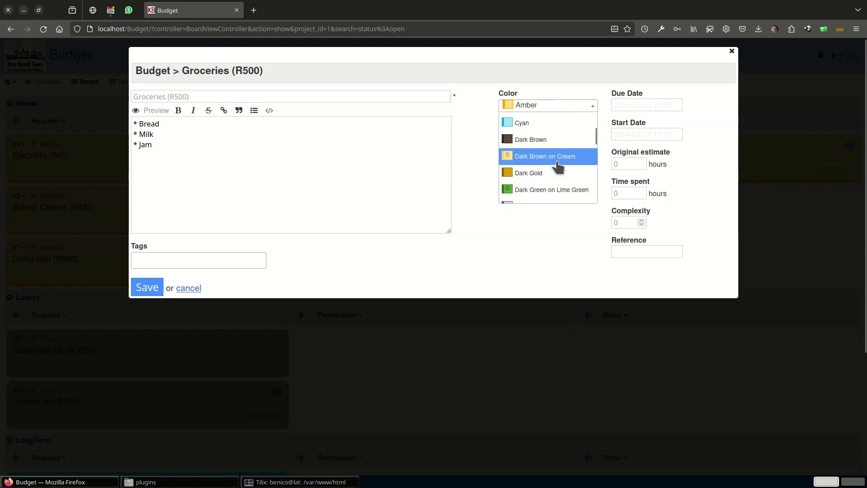
{"action": "left_click", "coordinate": [536, 189]}
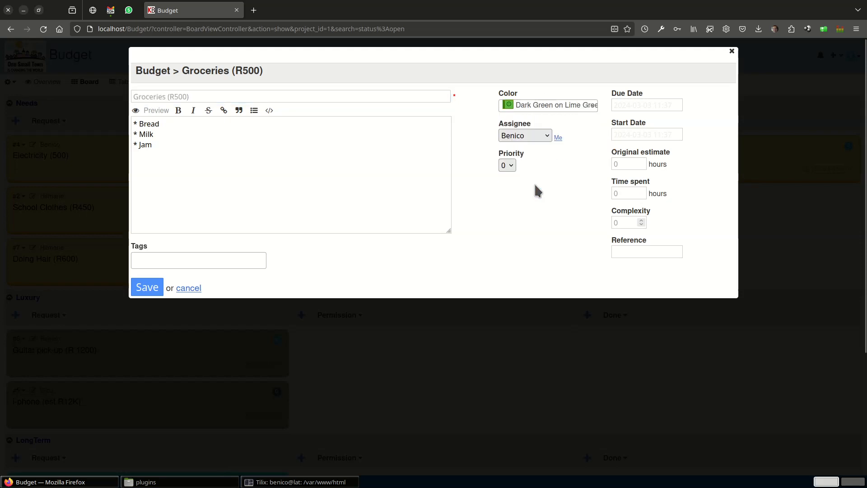
{"action": "left_click", "coordinate": [147, 289]}
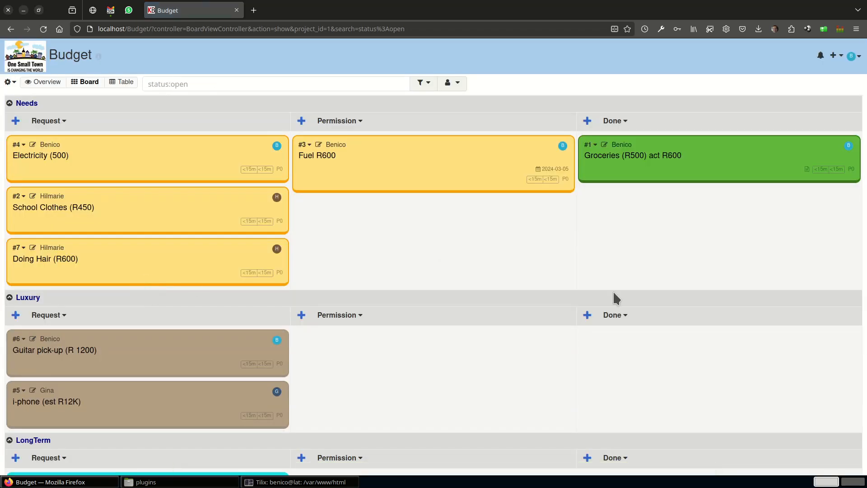
Create a task titled "Chores" in the Permission column of the Needs swimlane and open its details.
{"action": "left_click", "coordinate": [301, 120]}
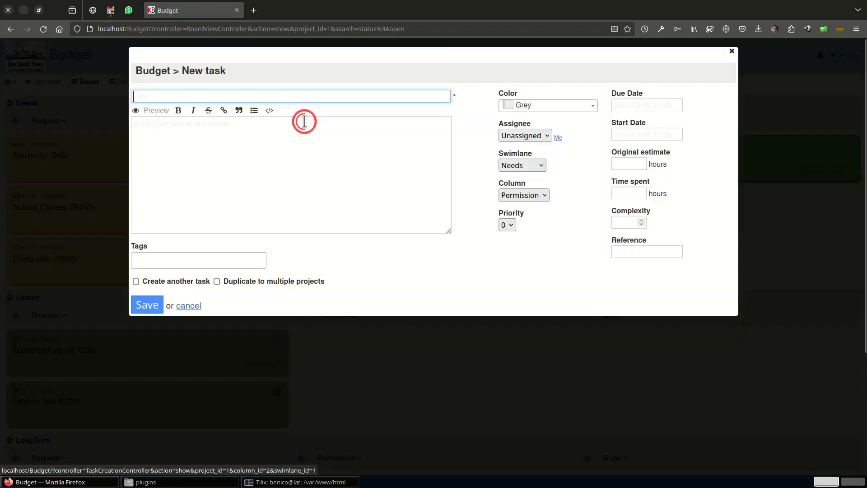
{"action": "type", "text": "Chores"}
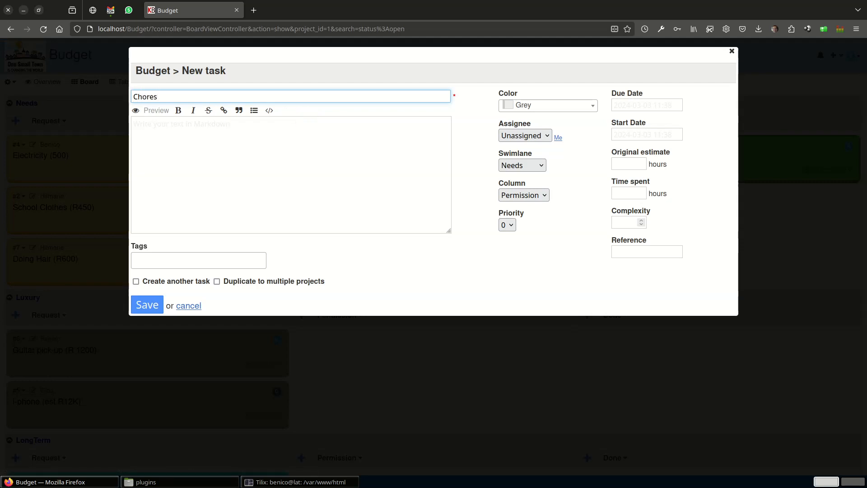
{"action": "left_click", "coordinate": [152, 305]}
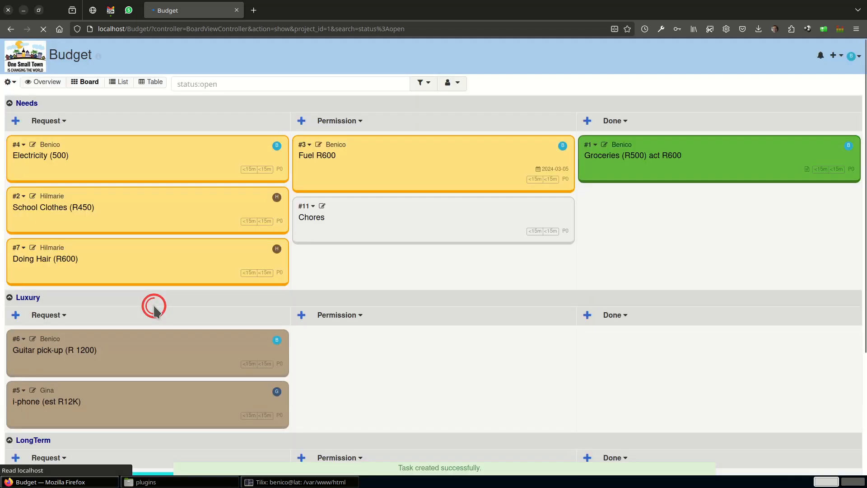
{"action": "left_click", "coordinate": [340, 222]}
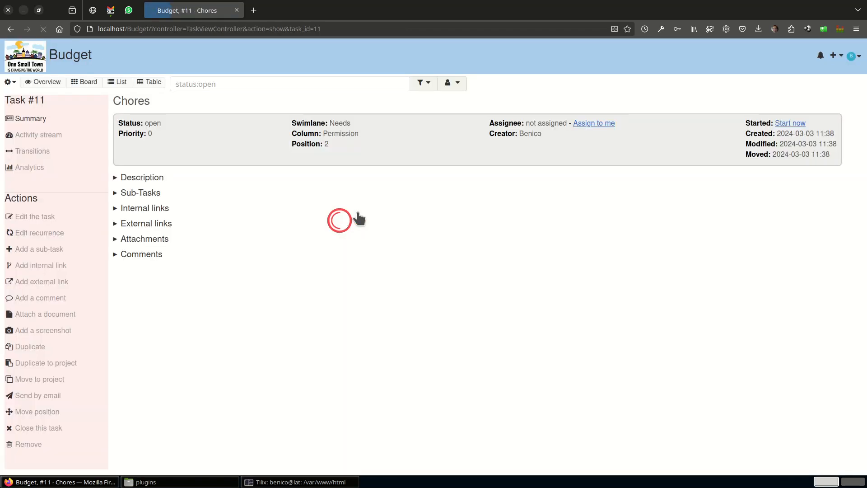
Add the sub-tasks "Cut the grass" and "Cat Litter boxes" to the Chores task, both assigned to the signed-in user.
{"action": "left_click", "coordinate": [56, 251]}
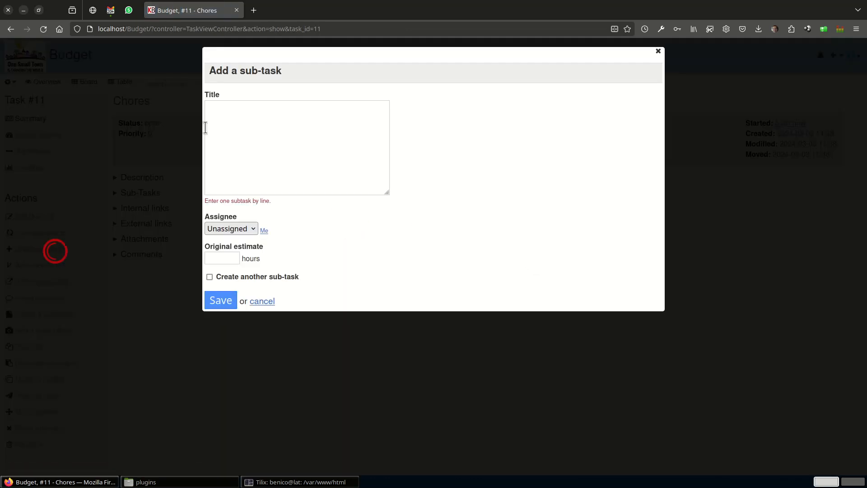
{"action": "left_click", "coordinate": [225, 116]}
{"action": "type", "text": "Cut the grass"}
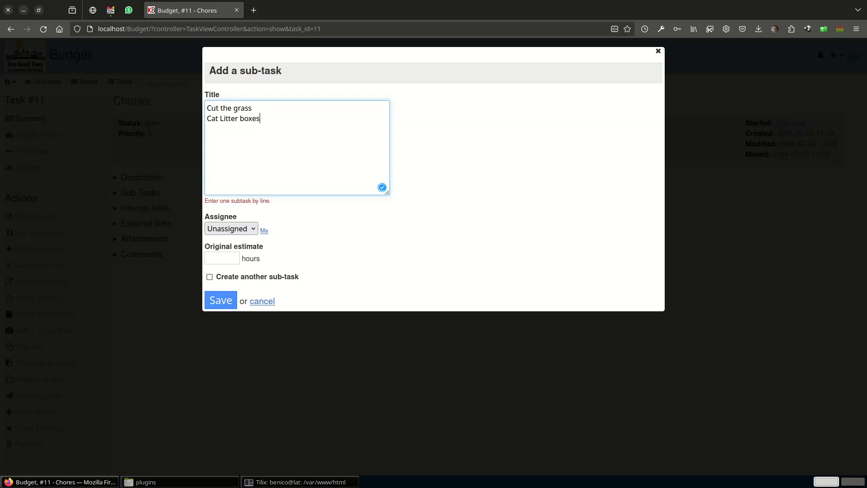
{"action": "left_click", "coordinate": [219, 227]}
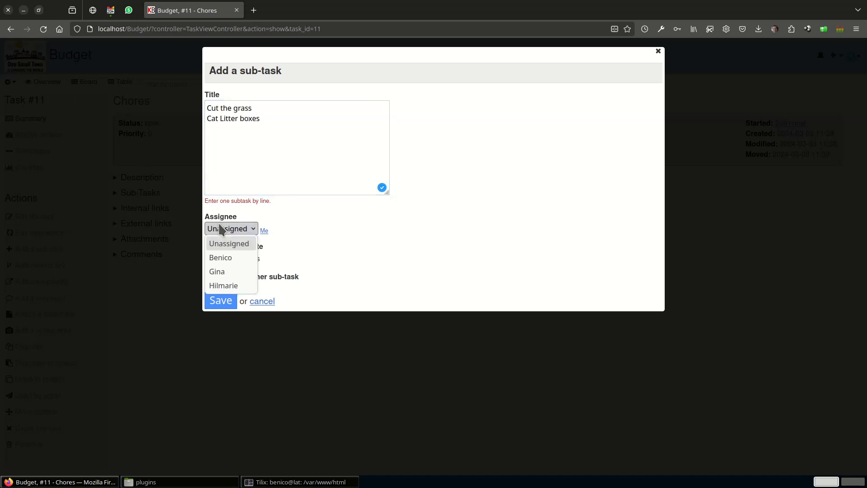
{"action": "left_click", "coordinate": [220, 254]}
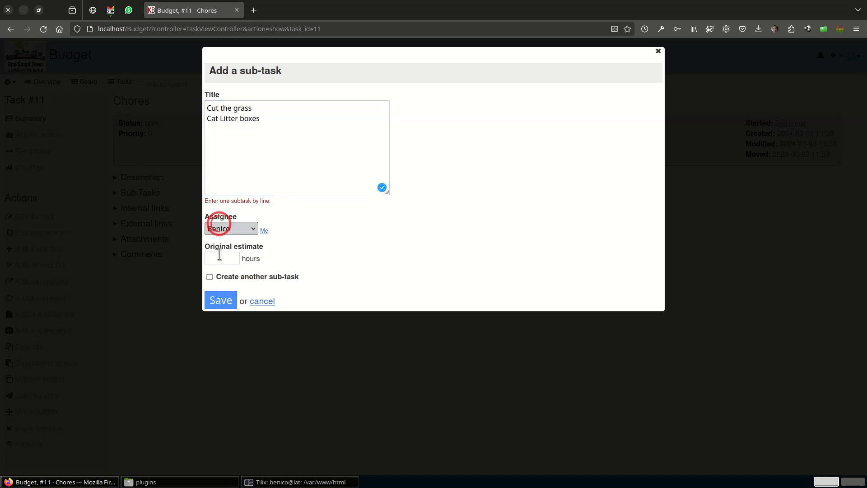
{"action": "left_click", "coordinate": [223, 299]}
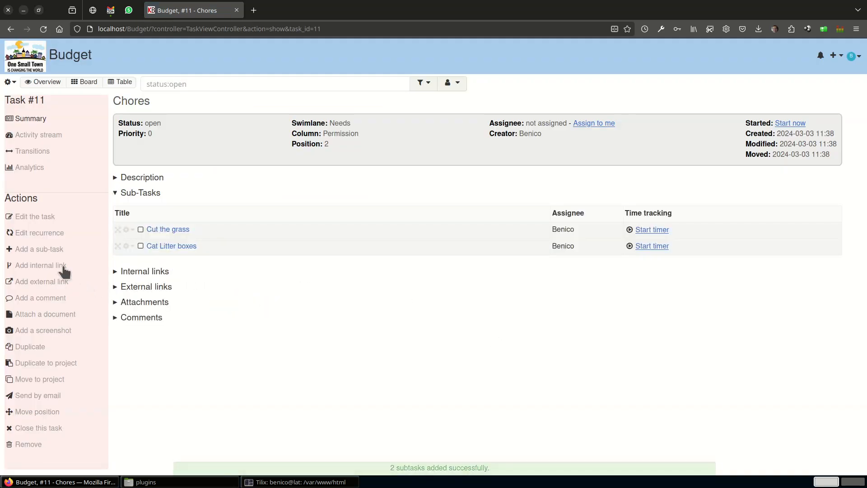
Add a "Prep the weeks meals" sub-task to Chores, assigned to the last user listed.
{"action": "left_click", "coordinate": [49, 249]}
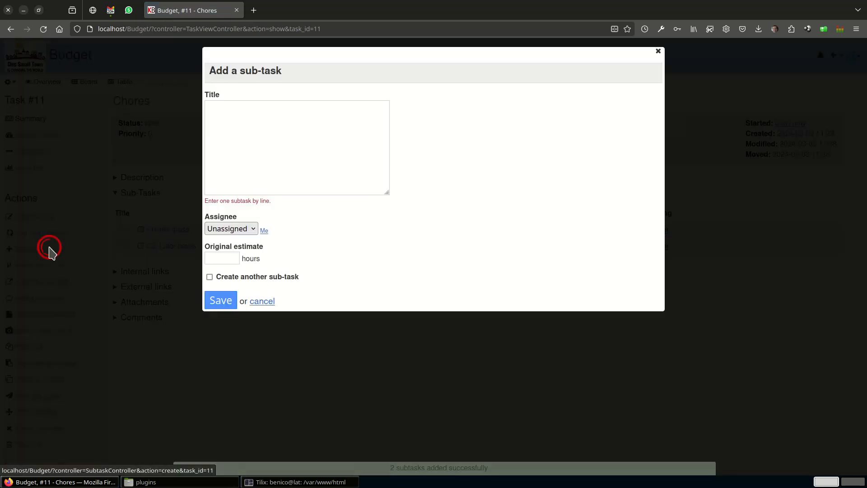
{"action": "left_click", "coordinate": [230, 103]}
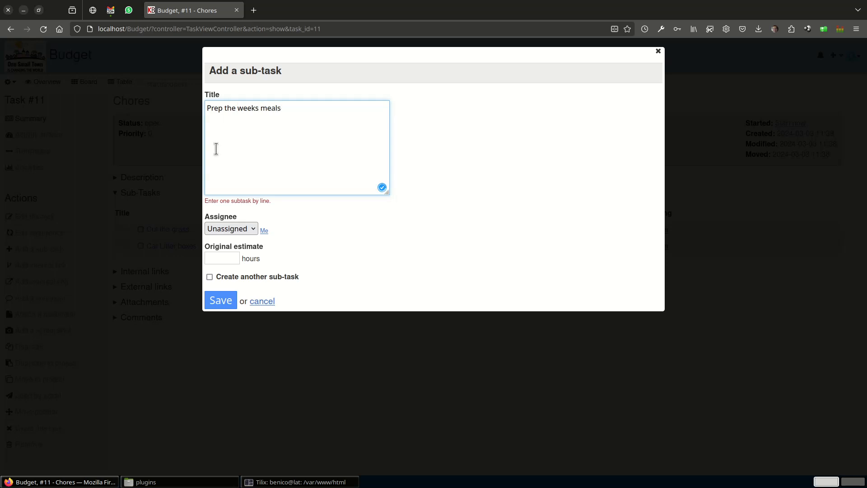
{"action": "left_click", "coordinate": [219, 228]}
{"action": "left_click", "coordinate": [223, 286]}
{"action": "left_click", "coordinate": [216, 299]}
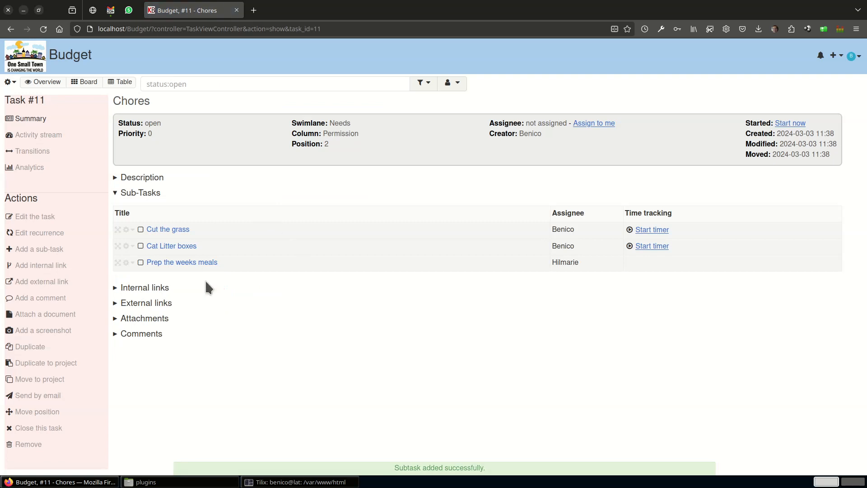
Mark the "Cat Litter boxes" sub-task of Chores as completed and check the task's progress on the board.
{"action": "left_click", "coordinate": [86, 82]}
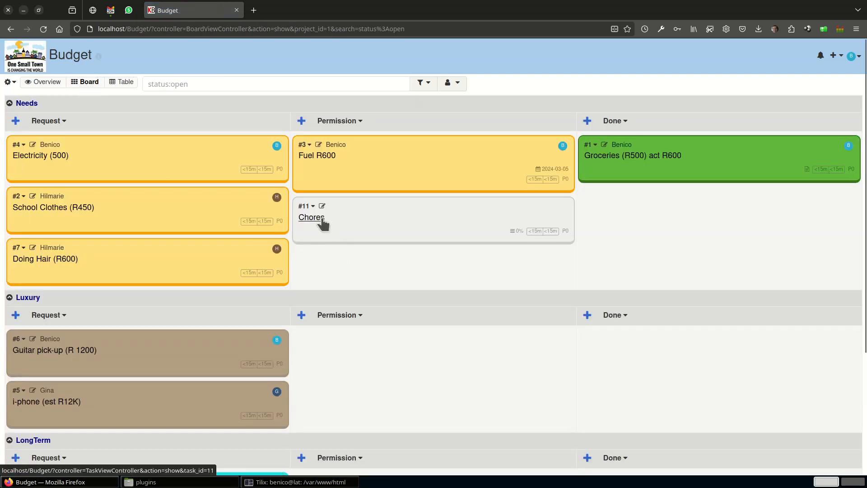
{"action": "mouse_move", "coordinate": [511, 230]}
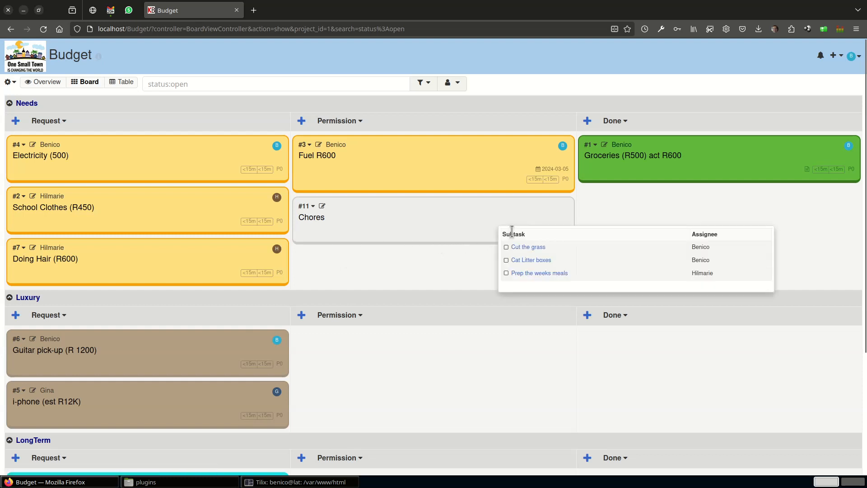
{"action": "left_click", "coordinate": [506, 261]}
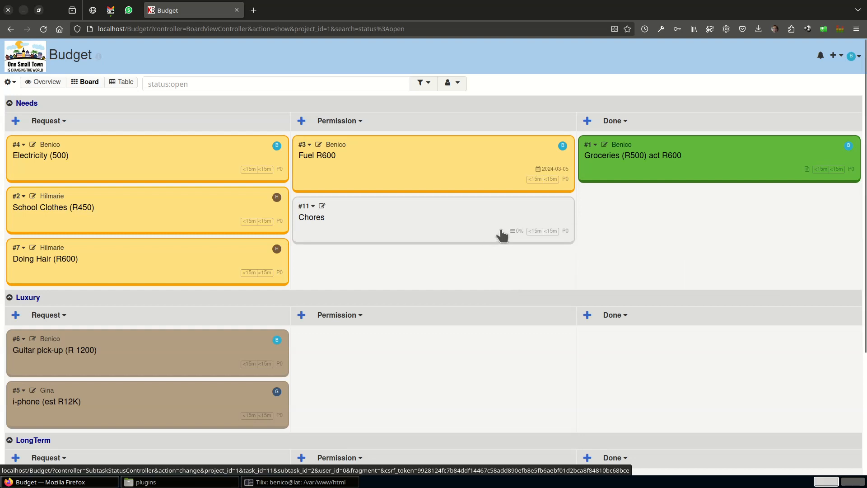
{"action": "left_click", "coordinate": [432, 213]}
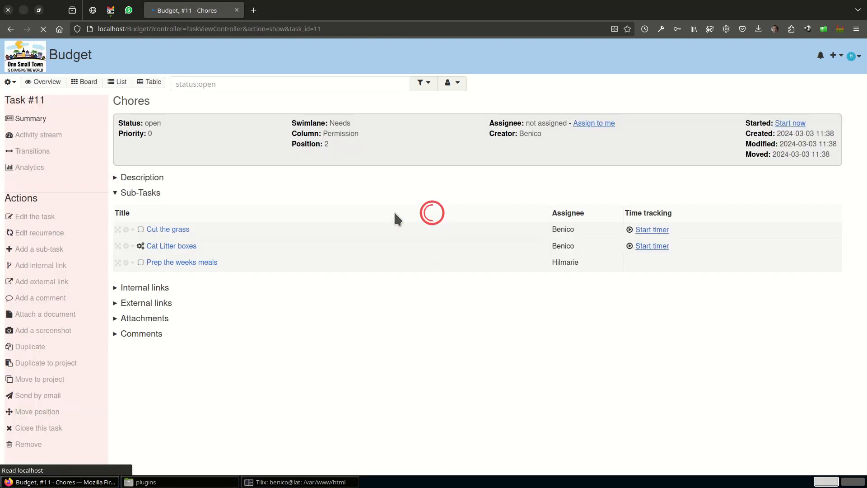
{"action": "left_click", "coordinate": [140, 245]}
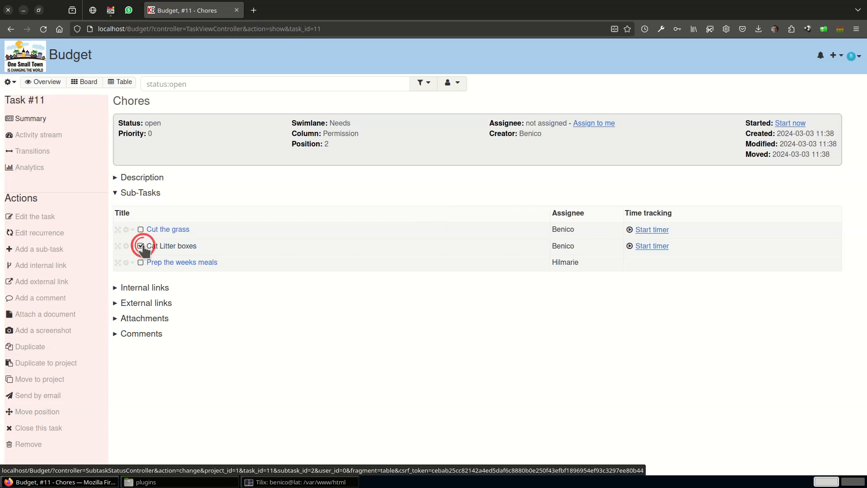
{"action": "left_click", "coordinate": [85, 82]}
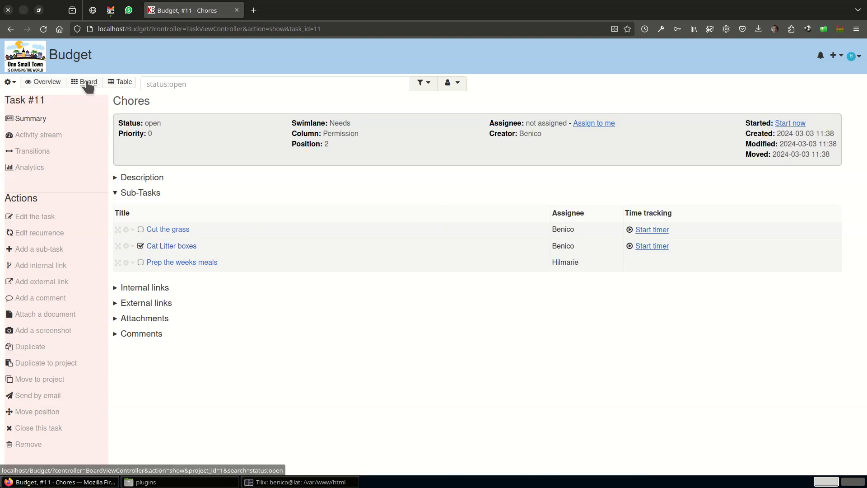
{"action": "mouse_move", "coordinate": [511, 235]}
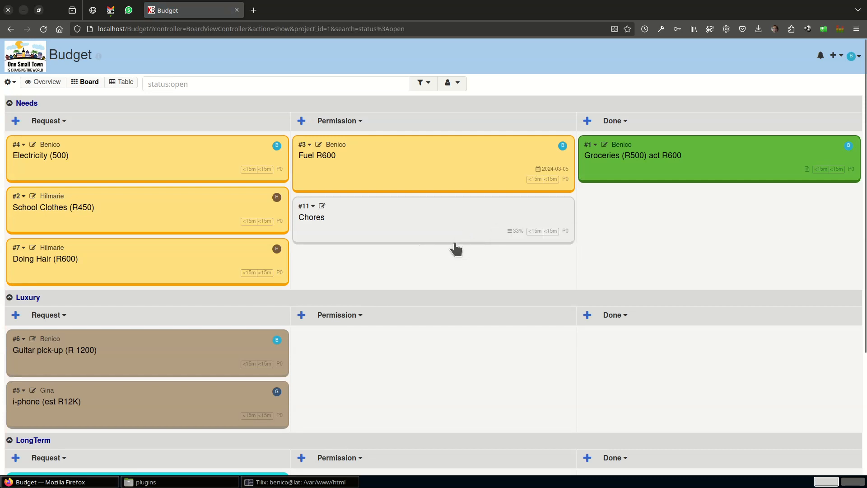
Add the line "Take back the milk" to the Groceries task's description and change its colour to Amber.
{"action": "mouse_move", "coordinate": [809, 176]}
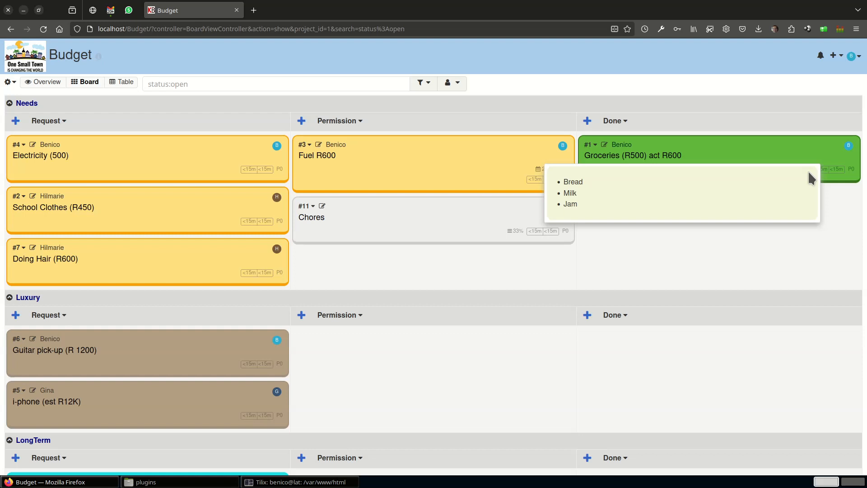
{"action": "left_click", "coordinate": [616, 152]}
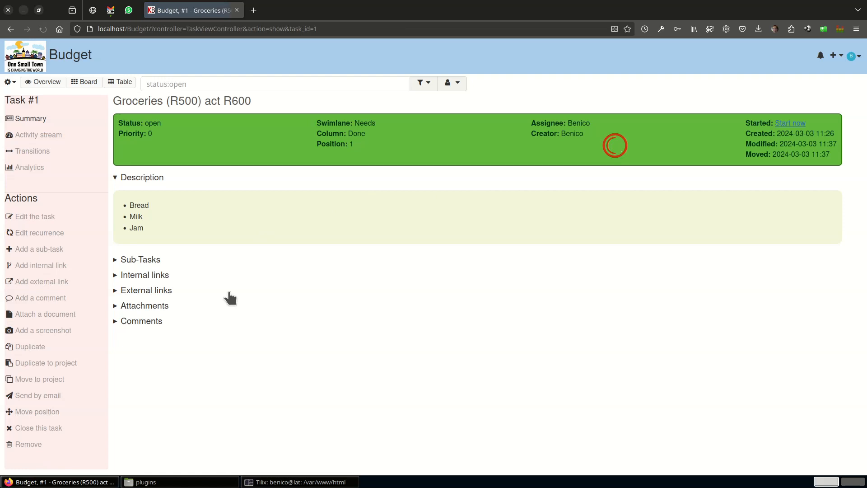
{"action": "left_click", "coordinate": [43, 219]}
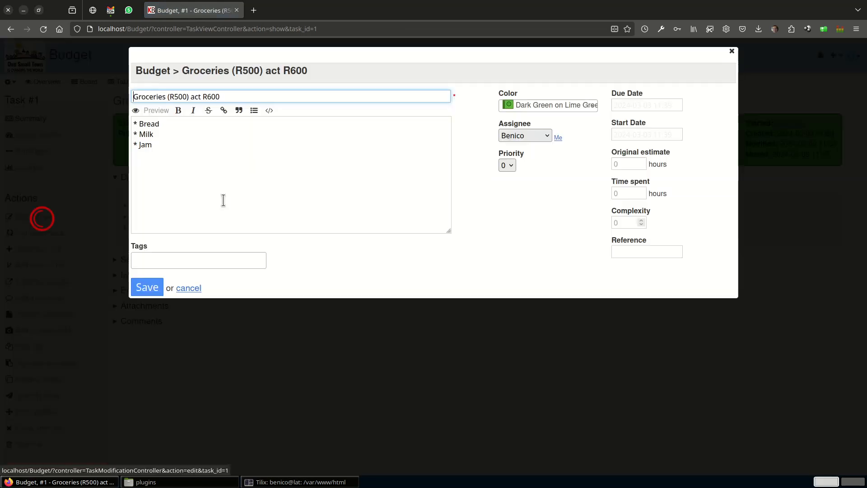
{"action": "left_click", "coordinate": [199, 149]}
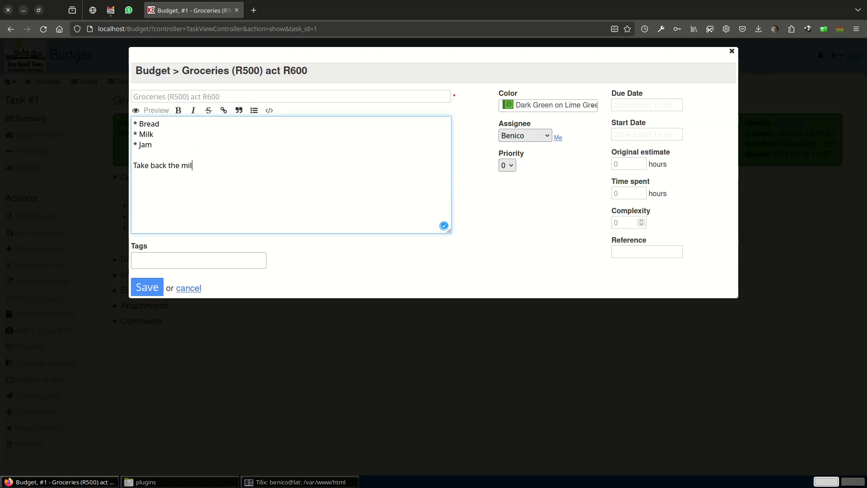
{"action": "left_click", "coordinate": [550, 108]}
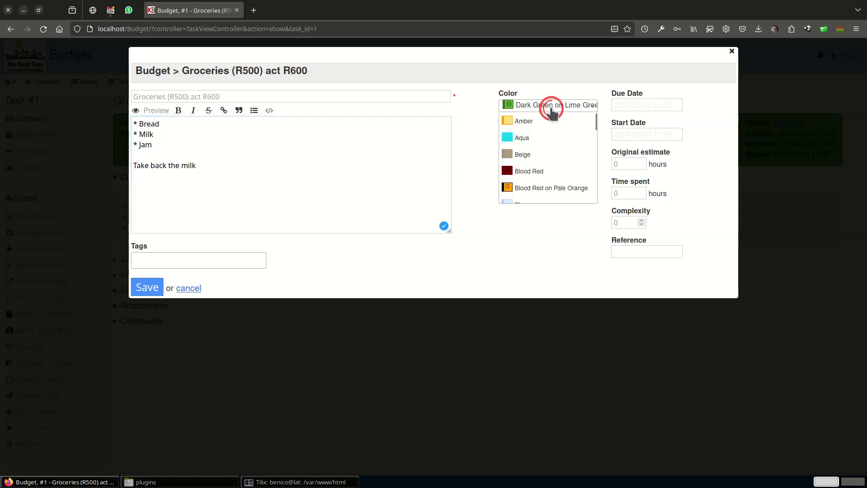
{"action": "left_click", "coordinate": [525, 121]}
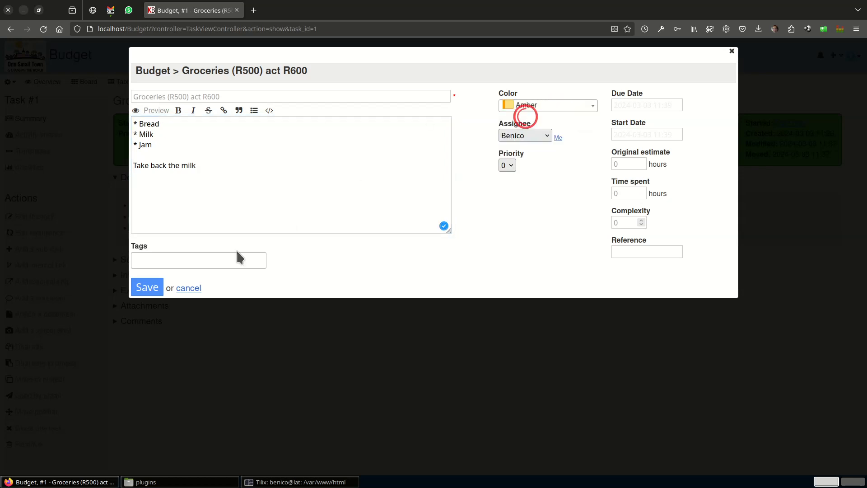
{"action": "left_click", "coordinate": [147, 291]}
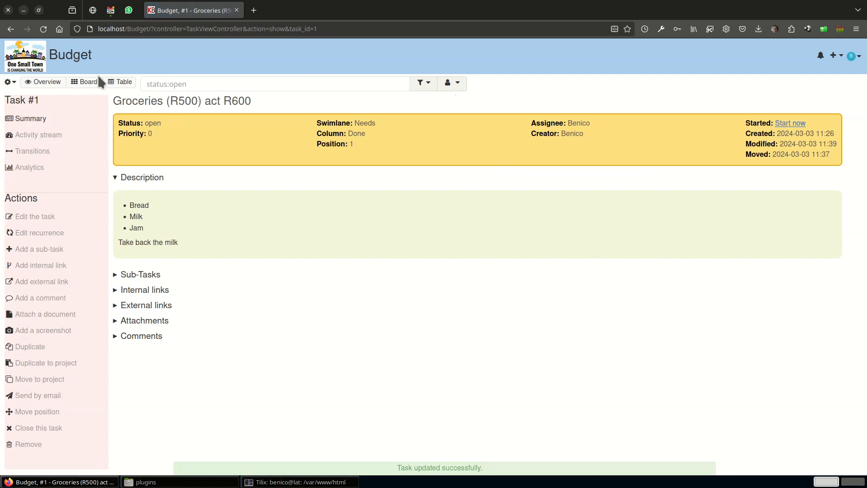
On the board, move the Groceries task from Done back to the Permission column of the Needs swimlane.
{"action": "left_click", "coordinate": [88, 82]}
{"action": "left_click_drag", "start_coordinate": [741, 168], "coordinate": [548, 167]}
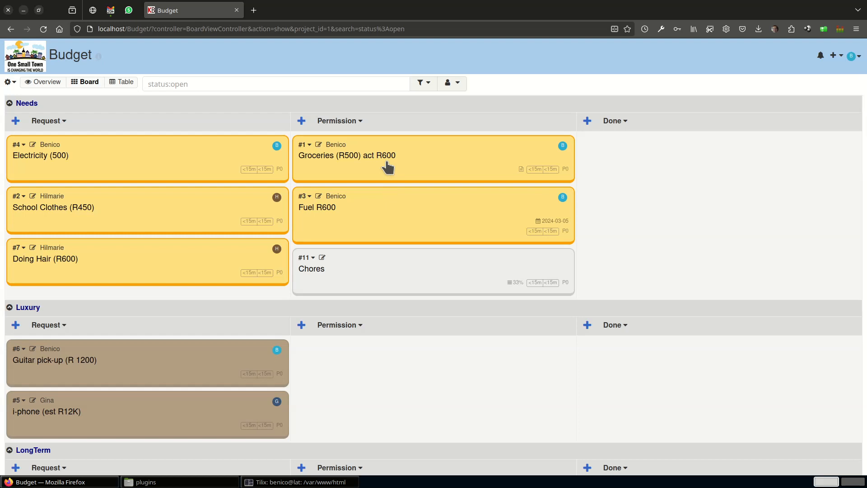
Review the tasks as a table sorted by swimlane, first ascending and then descending.
{"action": "left_click", "coordinate": [123, 84]}
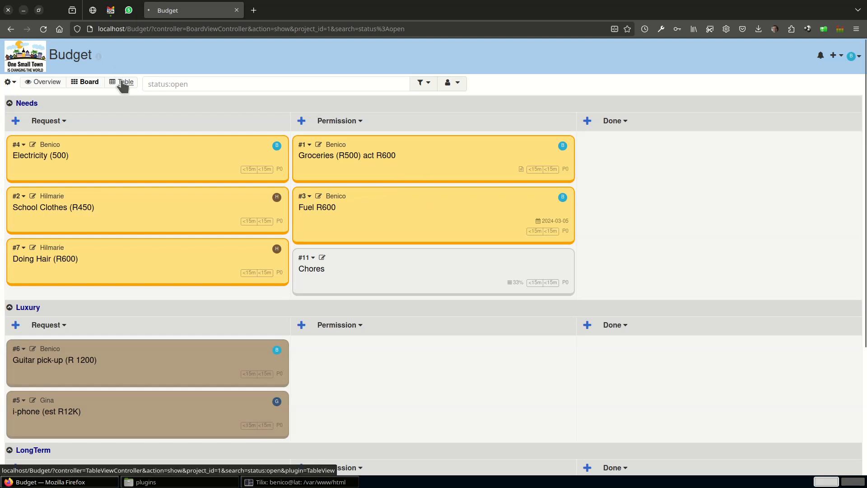
{"action": "left_click", "coordinate": [721, 101]}
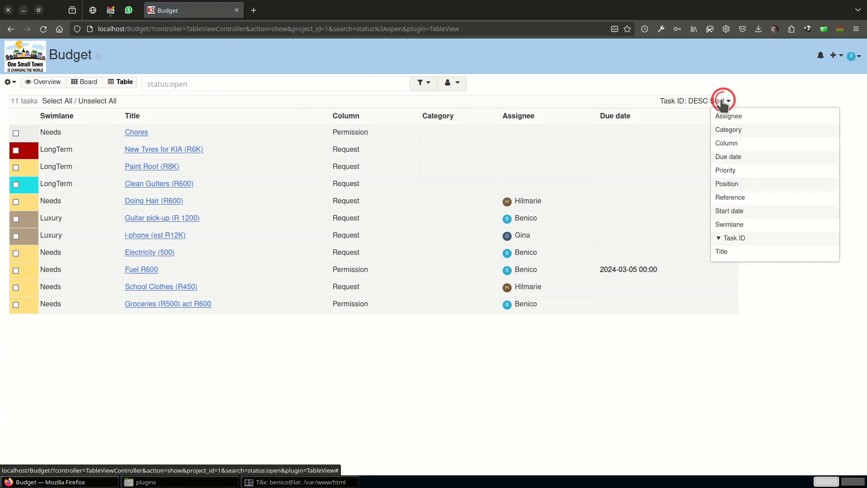
{"action": "left_click", "coordinate": [729, 224]}
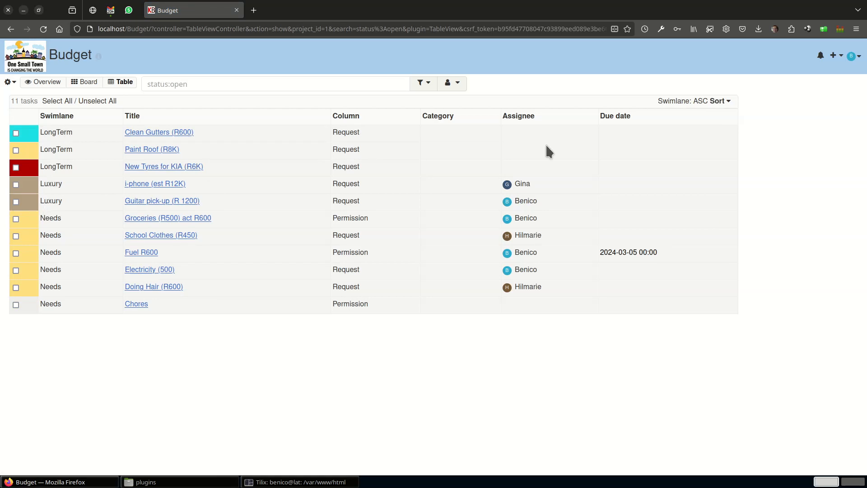
{"action": "left_click", "coordinate": [726, 102]}
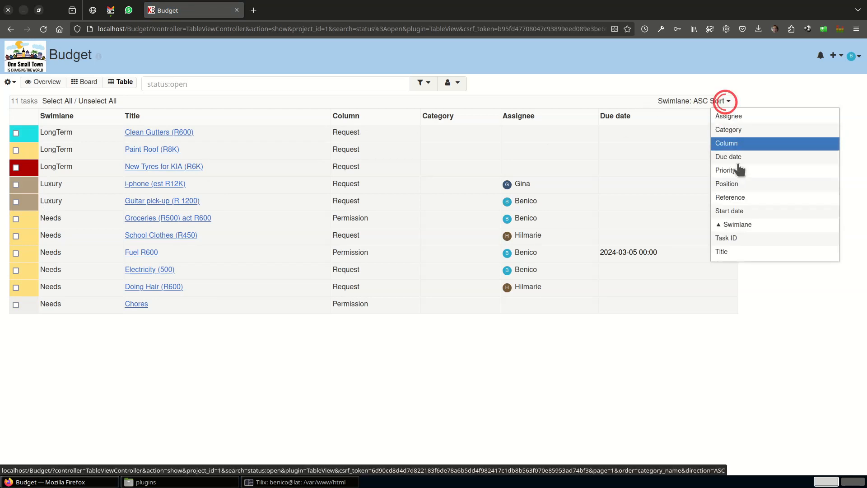
{"action": "left_click", "coordinate": [738, 224]}
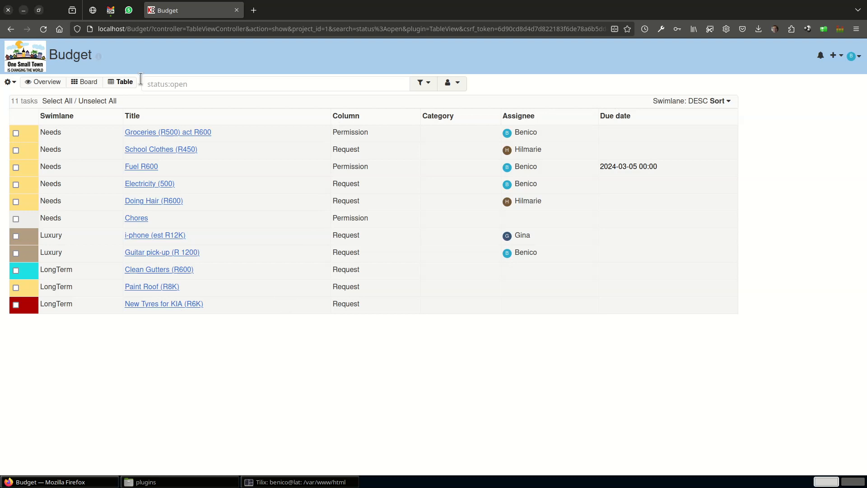
Move the Groceries task to the Done column of the Needs swimlane and change its colour to Aqua.
{"action": "left_click", "coordinate": [85, 83]}
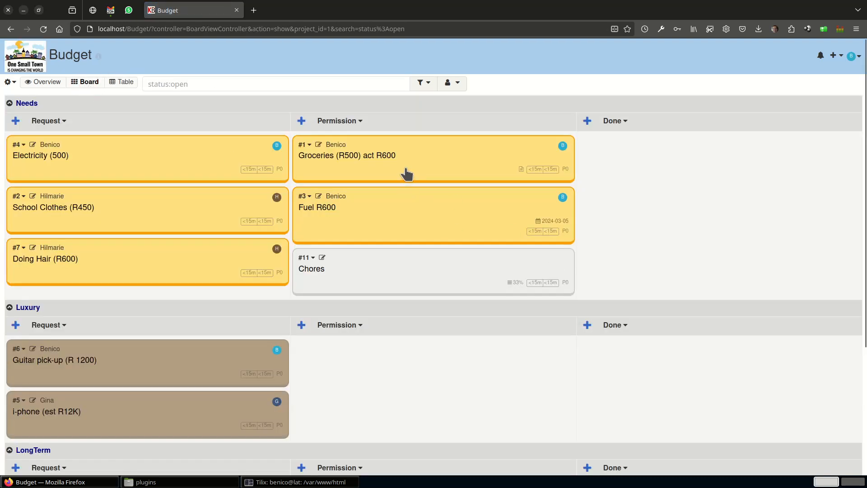
{"action": "left_click_drag", "start_coordinate": [406, 174], "coordinate": [658, 174]}
{"action": "left_click", "coordinate": [623, 153]}
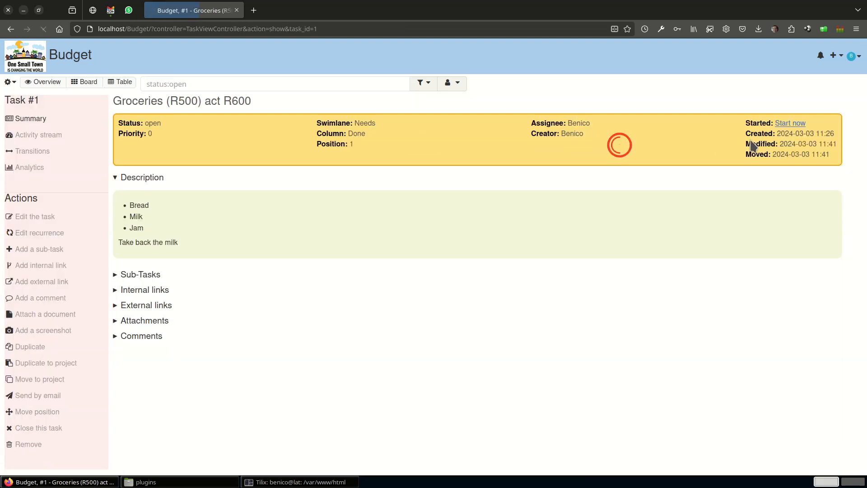
{"action": "left_click", "coordinate": [39, 215]}
{"action": "left_click", "coordinate": [547, 110]}
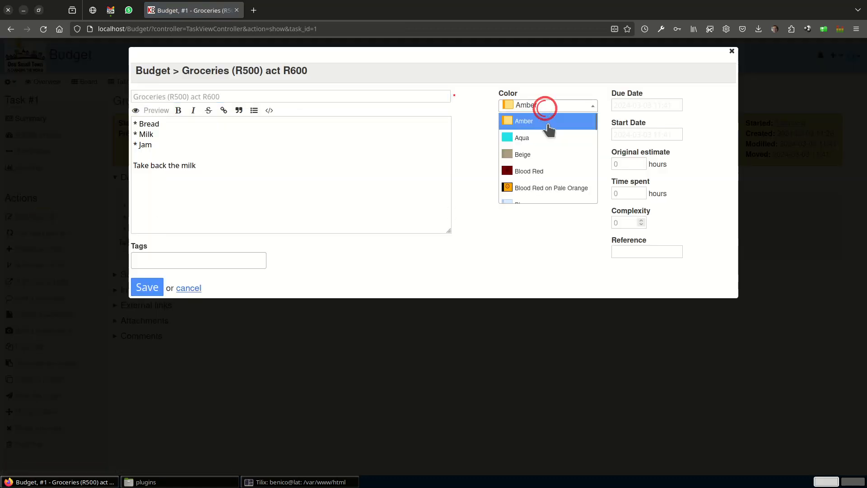
{"action": "left_click", "coordinate": [548, 138]}
{"action": "left_click", "coordinate": [138, 287]}
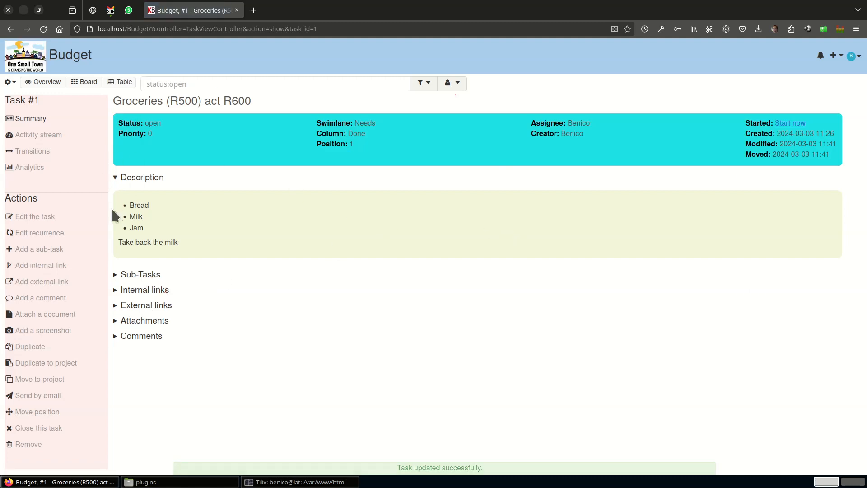
Close the Groceries task together with its sub-tasks and return to the board.
{"action": "left_click", "coordinate": [87, 81]}
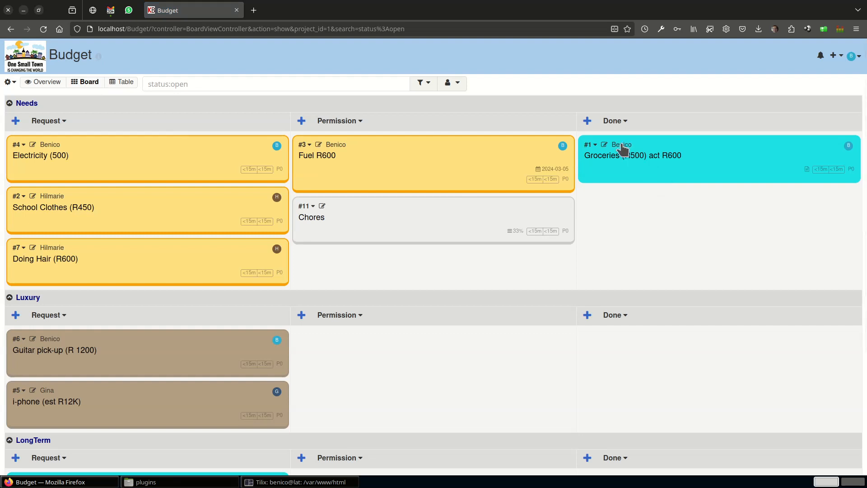
{"action": "left_click", "coordinate": [689, 153]}
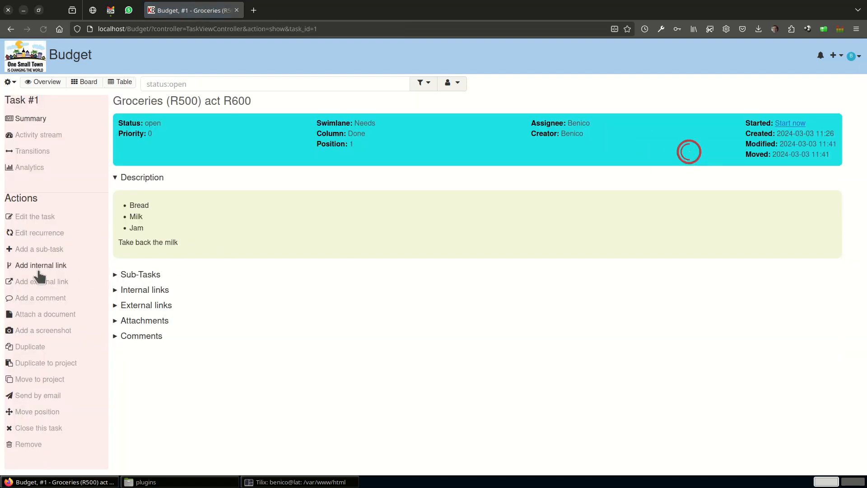
{"action": "left_click", "coordinate": [49, 429]}
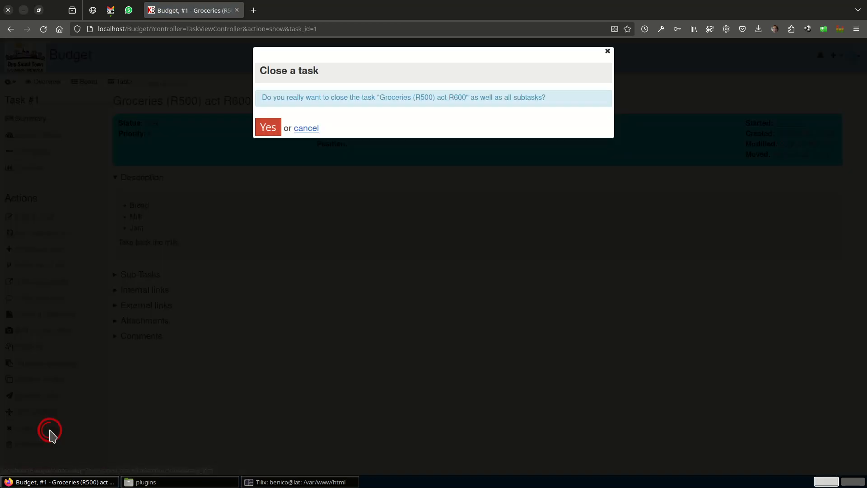
{"action": "left_click", "coordinate": [268, 132]}
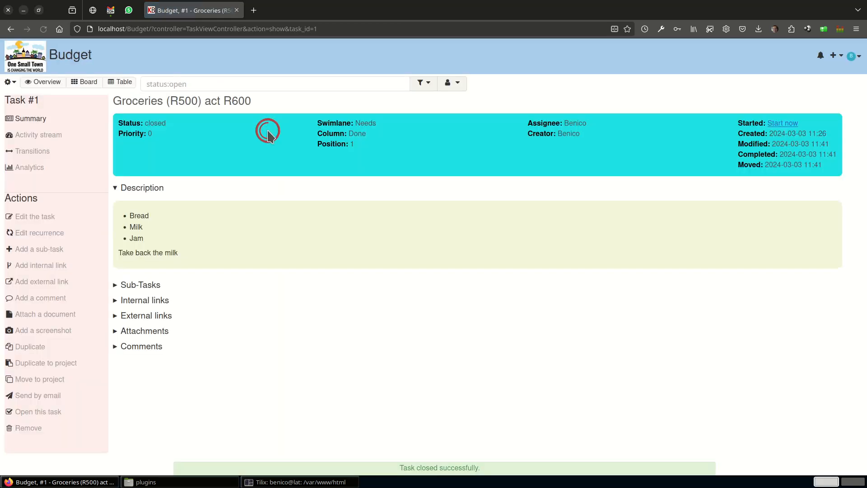
{"action": "left_click", "coordinate": [88, 82]}
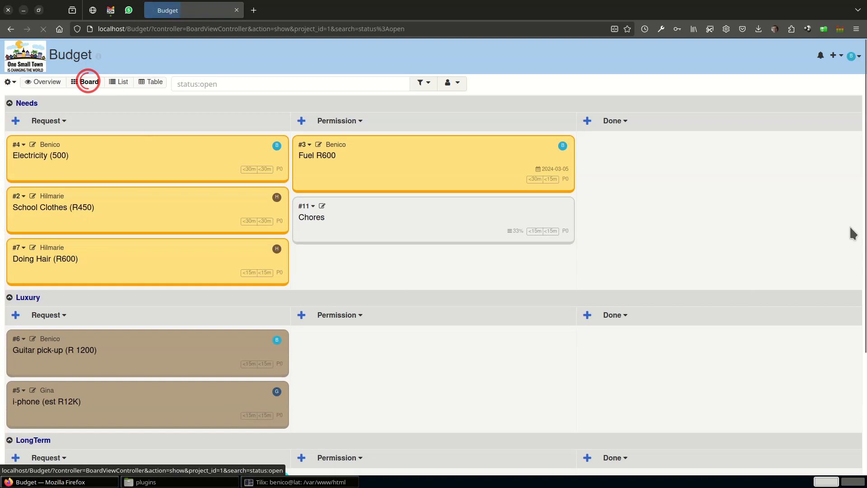
Filter the board to closed tasks, reset the filters to show all tasks, and return to open tasks only.
{"action": "left_click", "coordinate": [422, 86]}
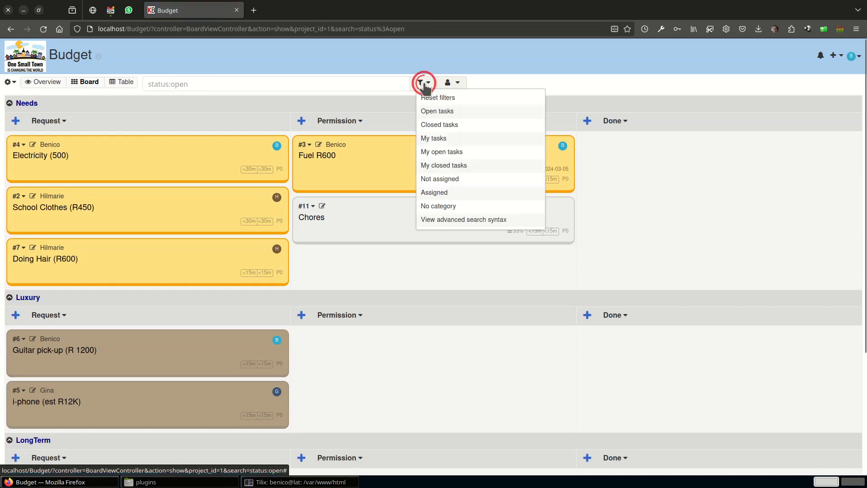
{"action": "left_click", "coordinate": [429, 124]}
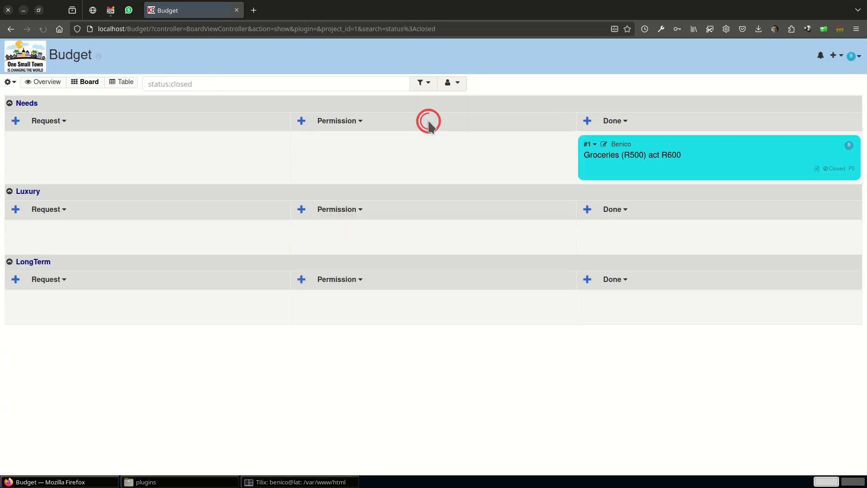
{"action": "left_click", "coordinate": [429, 85]}
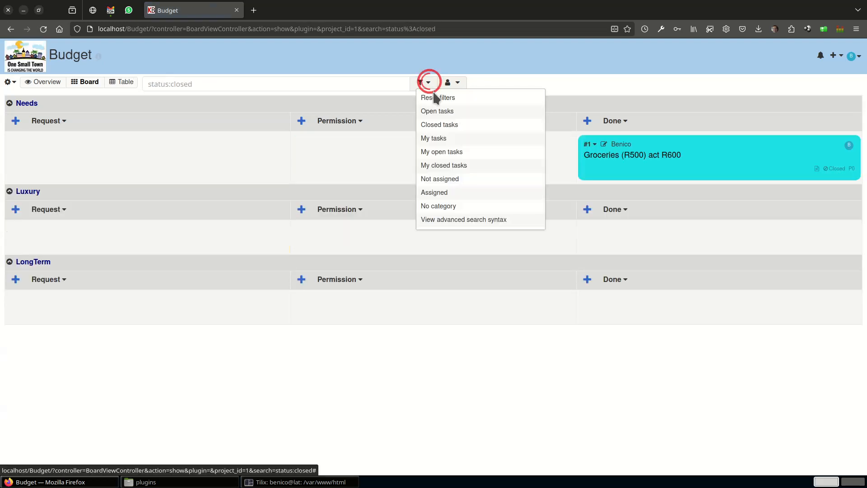
{"action": "left_click", "coordinate": [435, 97]}
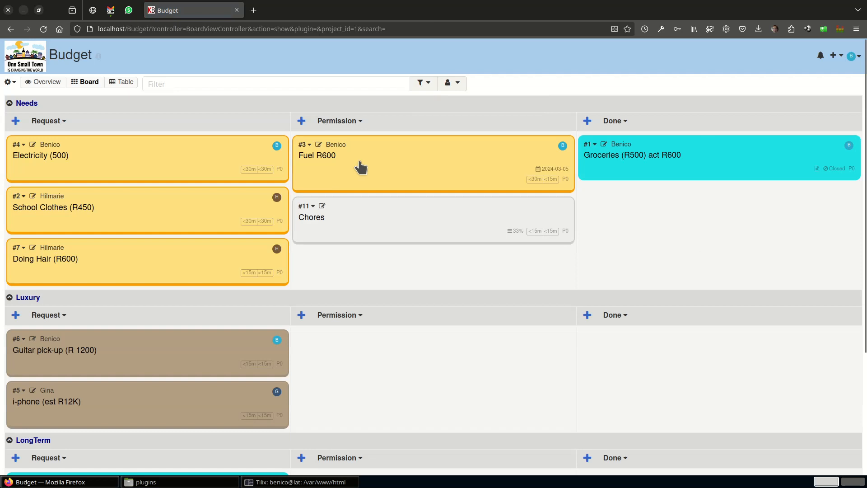
{"action": "left_click", "coordinate": [422, 83]}
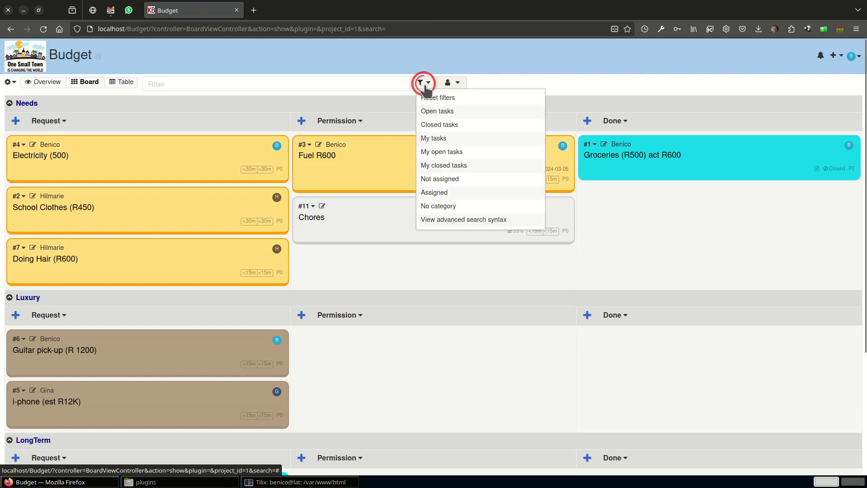
{"action": "left_click", "coordinate": [432, 113]}
In the Needs swimlane, move Fuel R600 to the Done column and Electricity (500) to the Permission column.
{"action": "left_click_drag", "start_coordinate": [394, 164], "coordinate": [642, 172]}
{"action": "left_click_drag", "start_coordinate": [131, 160], "coordinate": [331, 149]}
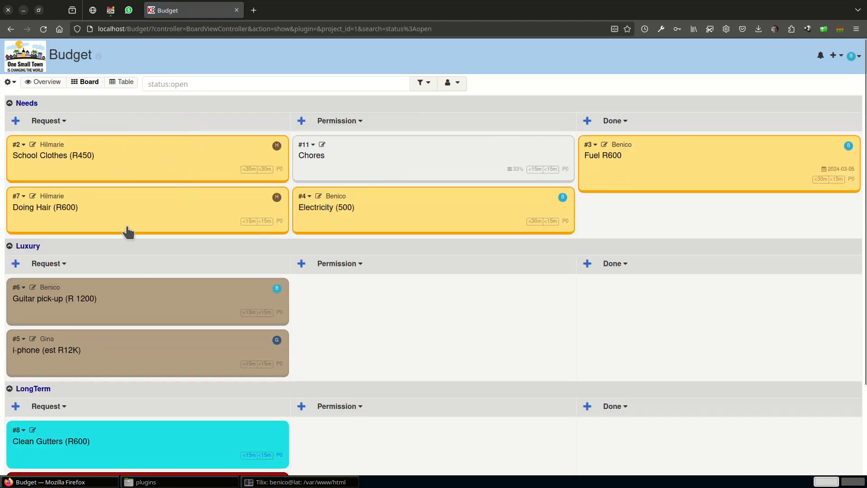
Change the Fuel R600 task's colour to Bright Green and save it.
{"action": "left_click", "coordinate": [609, 144]}
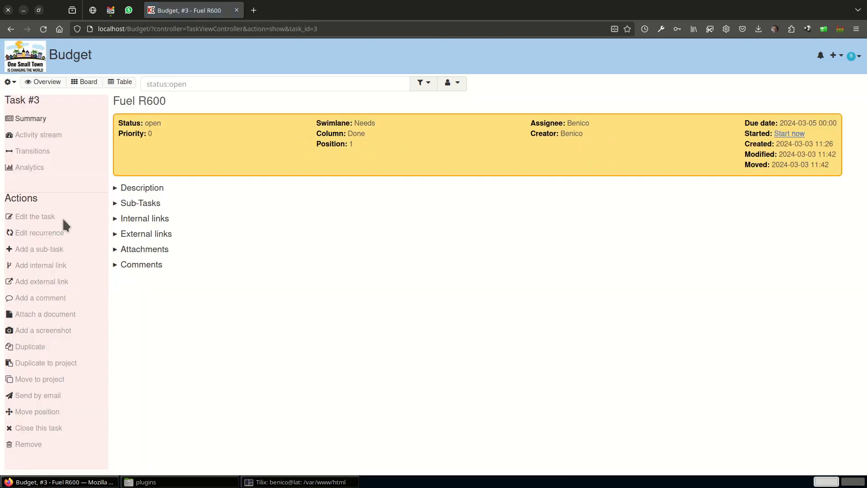
{"action": "left_click", "coordinate": [55, 216]}
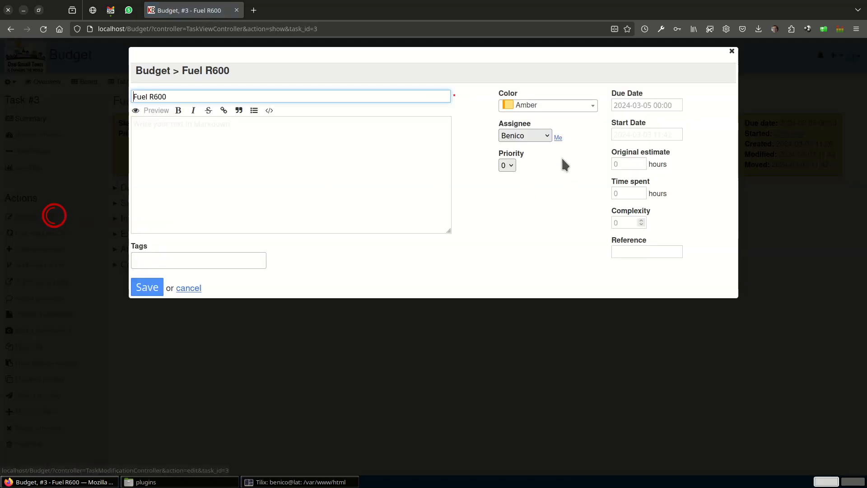
{"action": "left_click", "coordinate": [547, 109]}
{"action": "scroll", "coordinate": [537, 132], "scroll_direction": "down", "scroll_amount": 2}
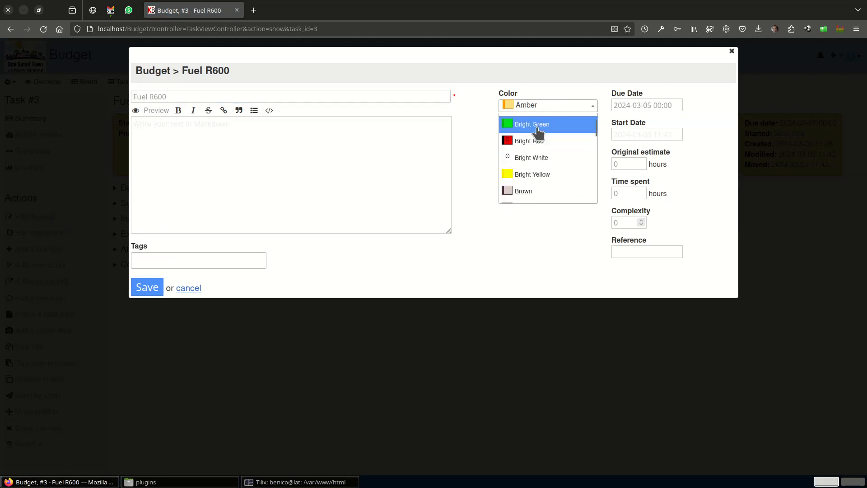
{"action": "left_click", "coordinate": [537, 132]}
{"action": "left_click", "coordinate": [149, 291]}
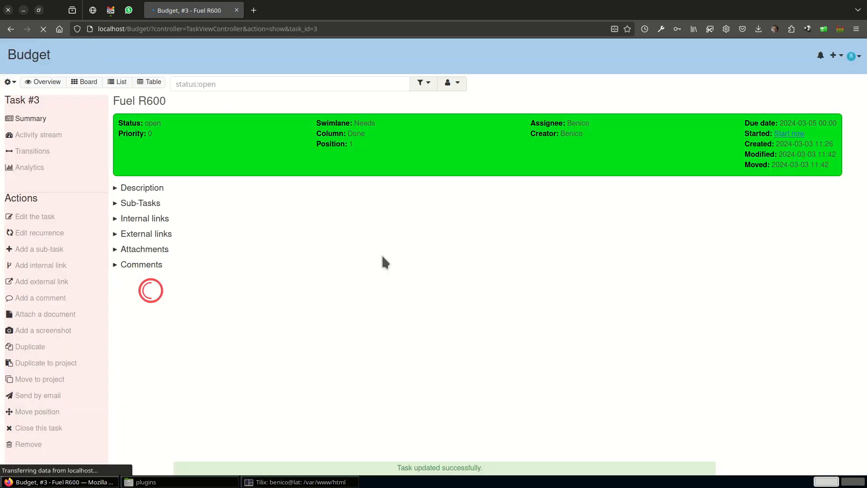
Close the Fuel R600 task together with its sub-tasks and return to the board.
{"action": "left_click", "coordinate": [16, 431]}
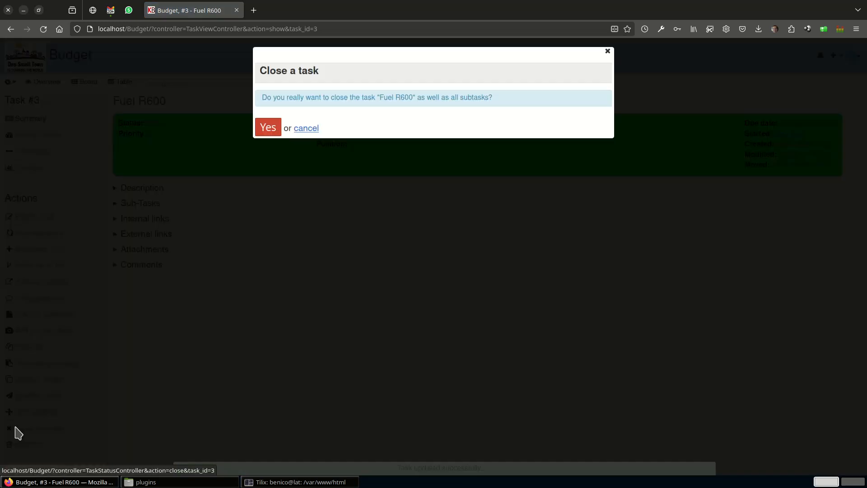
{"action": "left_click", "coordinate": [268, 128]}
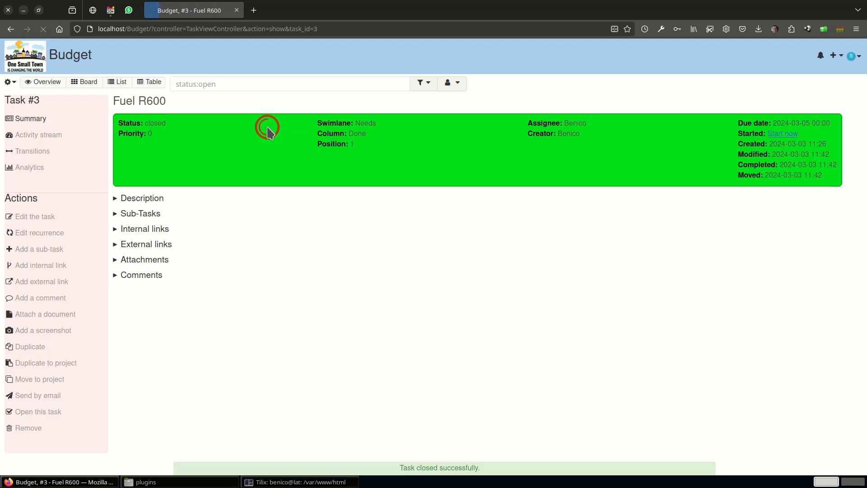
{"action": "left_click", "coordinate": [87, 83]}
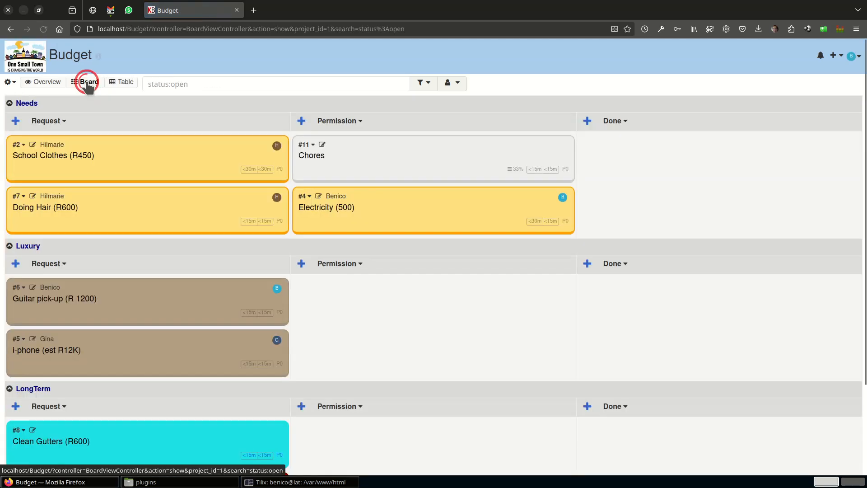
Review the closed tasks on the board and switch the filter back to open tasks.
{"action": "left_click", "coordinate": [424, 83]}
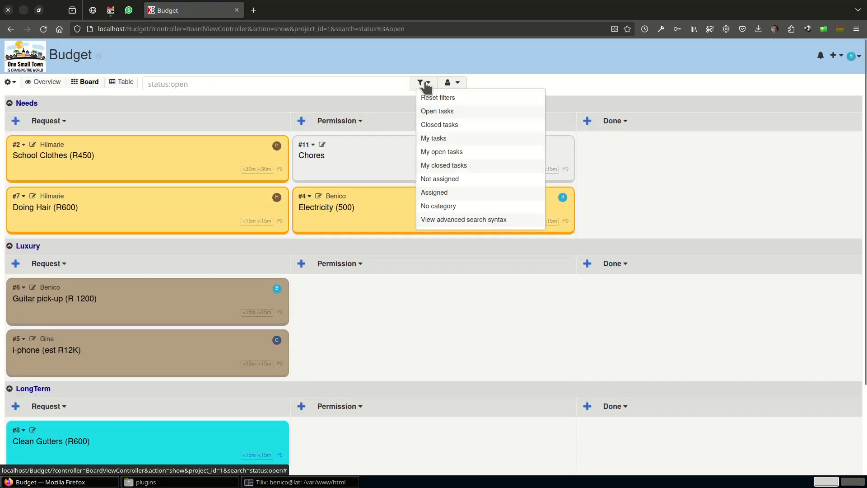
{"action": "left_click", "coordinate": [427, 124]}
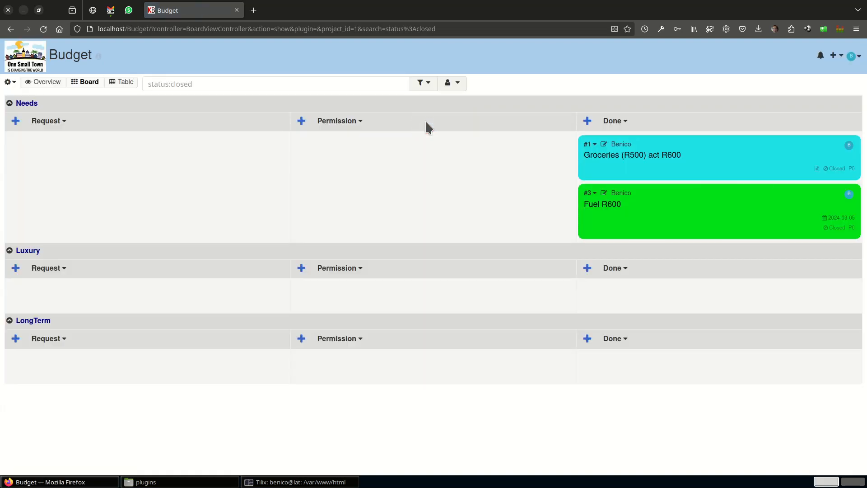
{"action": "left_click", "coordinate": [420, 83]}
{"action": "left_click", "coordinate": [428, 109]}
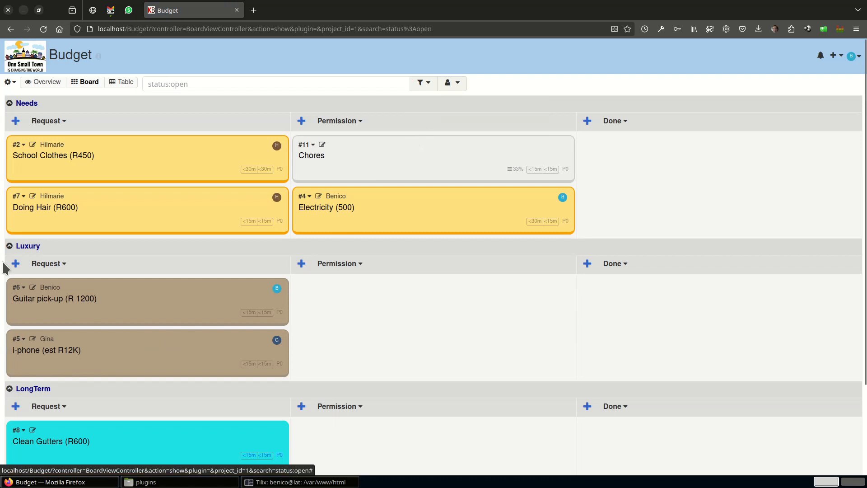
Collapse the Luxury swimlane and move Clean Gutters and New Tyres for KIA to the Permission column of the LongTerm swimlane.
{"action": "left_click", "coordinate": [9, 247]}
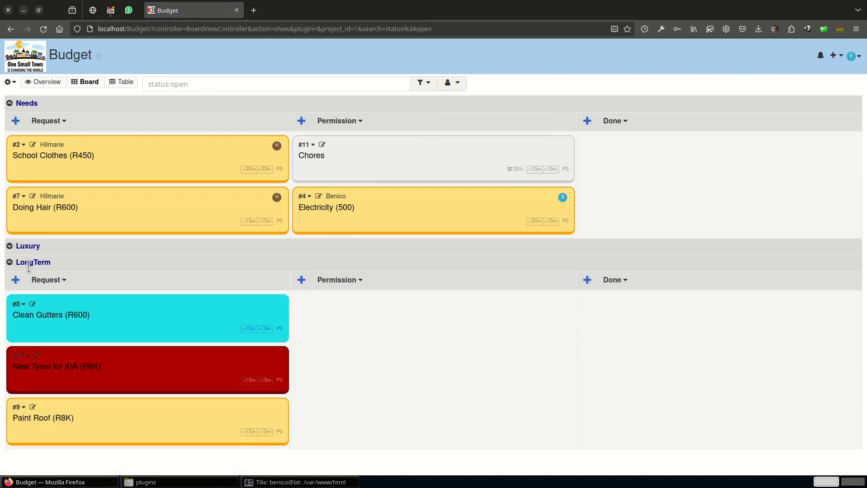
{"action": "left_click_drag", "start_coordinate": [113, 310], "coordinate": [343, 312]}
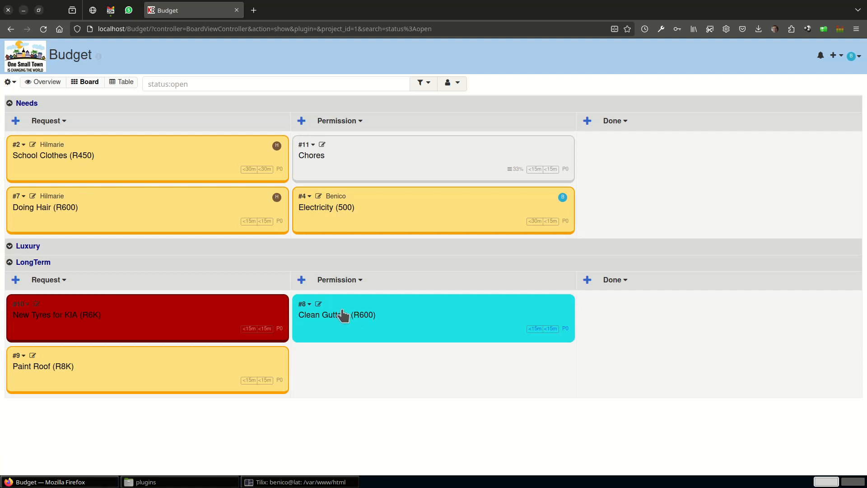
{"action": "left_click_drag", "start_coordinate": [198, 313], "coordinate": [352, 312]}
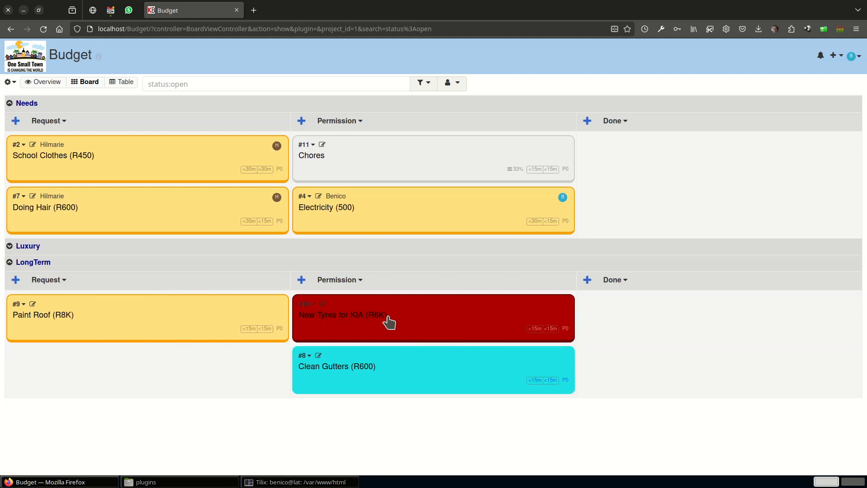
{"action": "left_click", "coordinate": [323, 306]}
{"action": "left_click", "coordinate": [664, 106]}
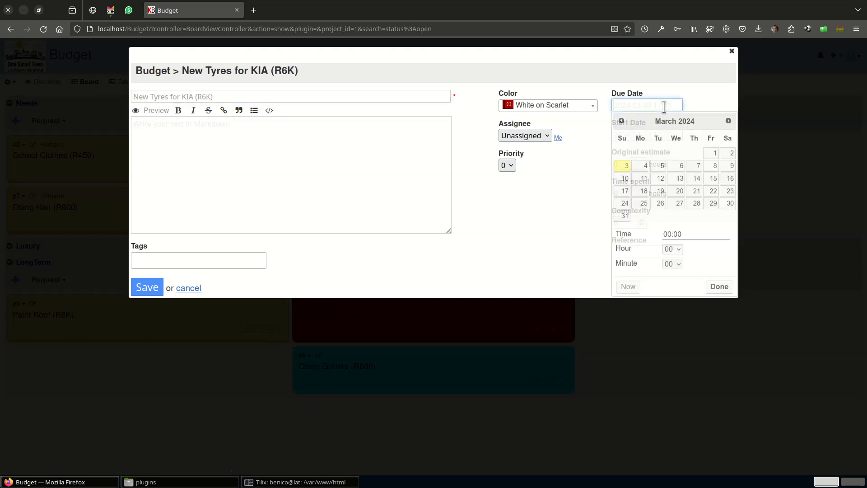
{"action": "left_click", "coordinate": [712, 204]}
{"action": "left_click", "coordinate": [720, 288]}
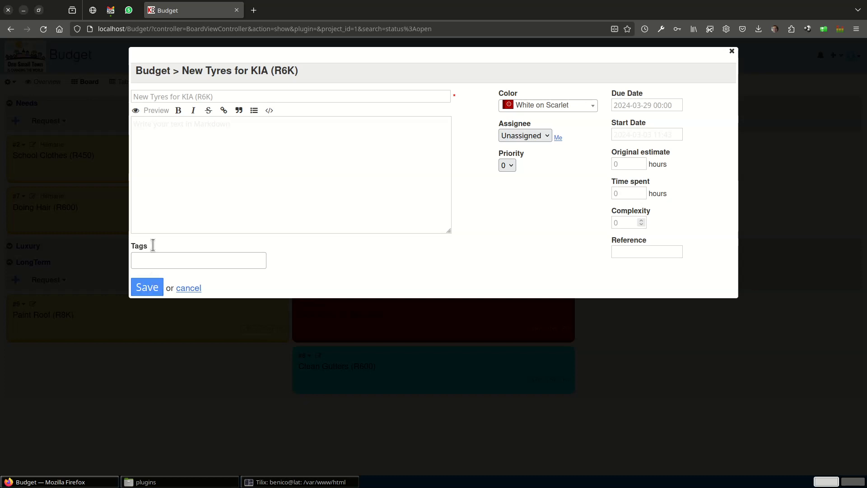
{"action": "left_click", "coordinate": [164, 125]}
{"action": "type", "text": "Make appoints"}
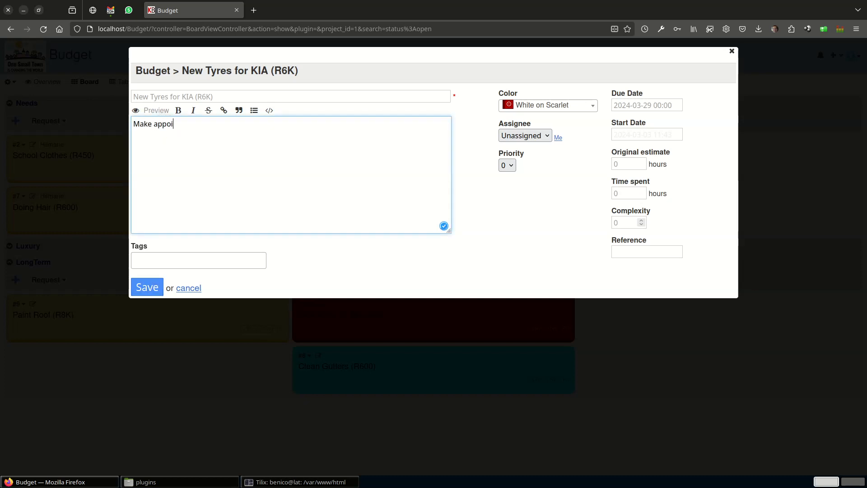
{"action": "left_click", "coordinate": [147, 289]}
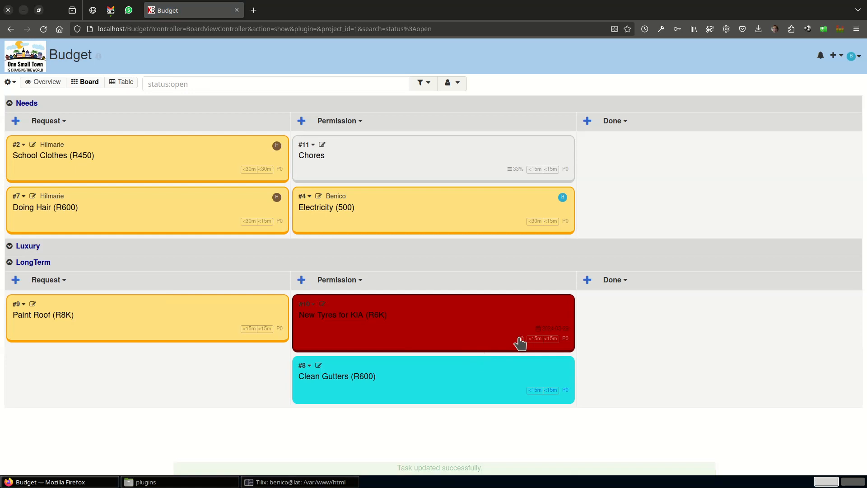
{"action": "mouse_move", "coordinate": [522, 343]}
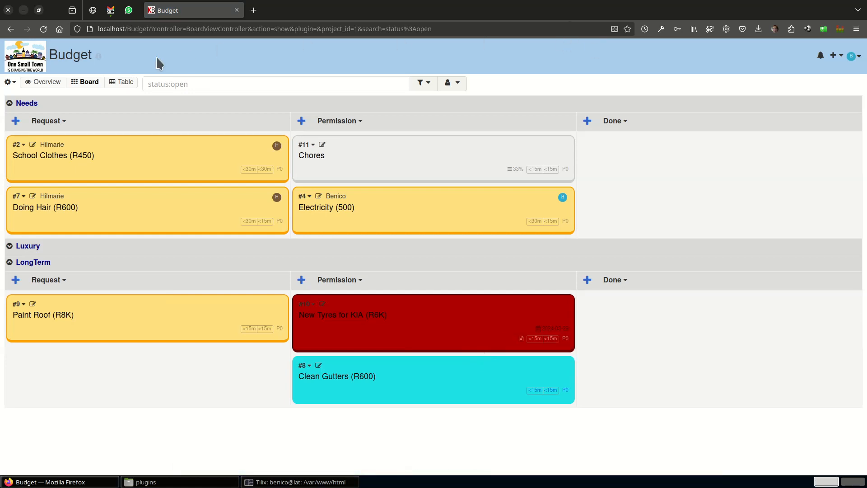
Collapse the board's tasks to compact single-line cards and expand the Luxury swimlane.
{"action": "left_click", "coordinate": [11, 82]}
{"action": "left_click", "coordinate": [32, 96]}
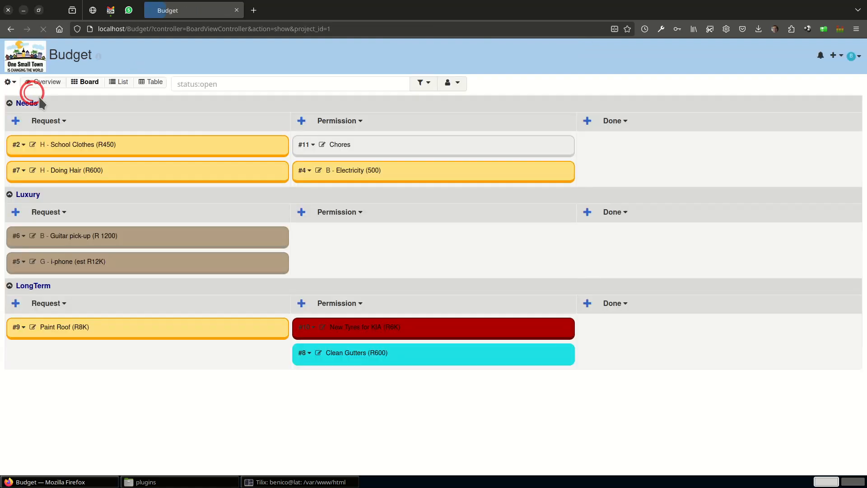
{"action": "left_click", "coordinate": [10, 195]}
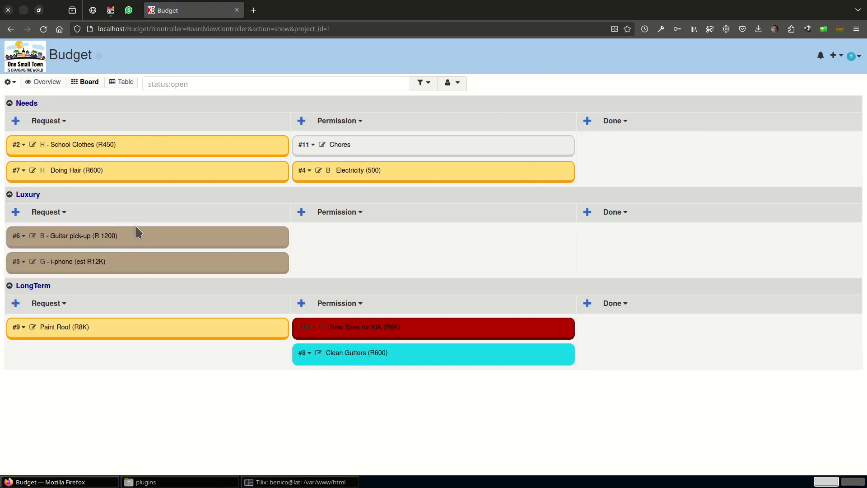
Reset the board filters to include closed tasks and expand the task cards to full size.
{"action": "left_click", "coordinate": [421, 83]}
{"action": "left_click", "coordinate": [435, 102]}
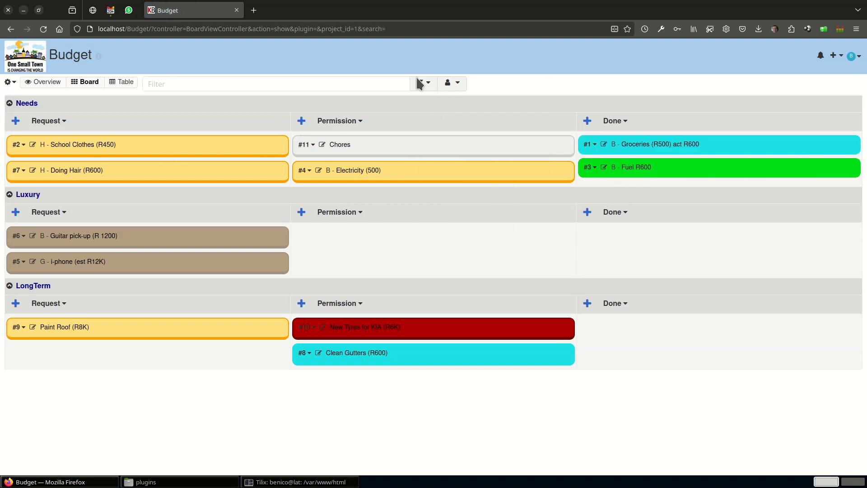
{"action": "left_click", "coordinate": [10, 82]}
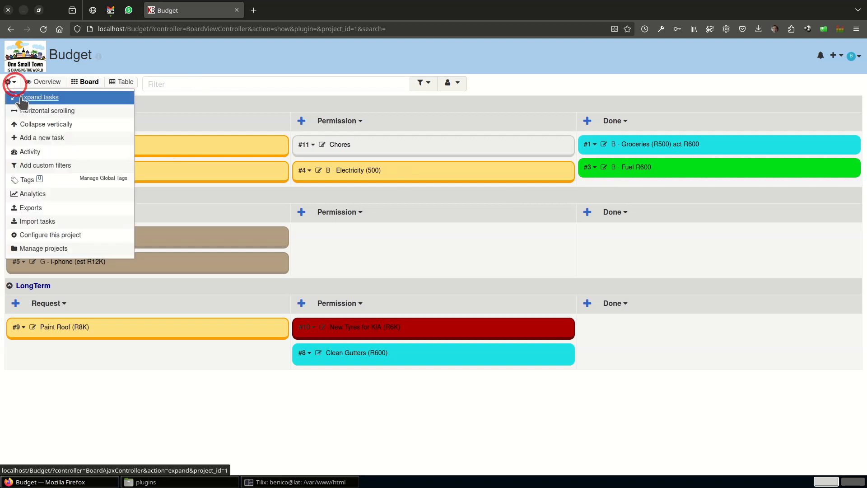
{"action": "left_click", "coordinate": [21, 98]}
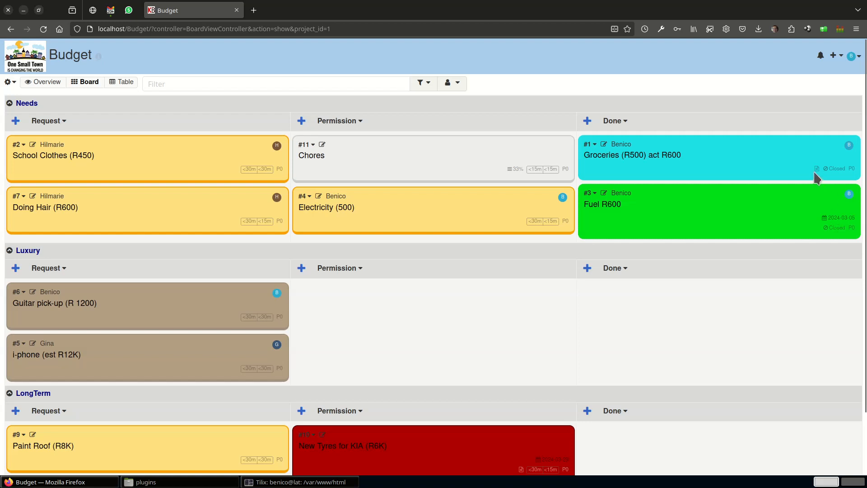
Preview the Groceries task's description and the Chores task's sub-task list directly on the board.
{"action": "mouse_move", "coordinate": [816, 171]}
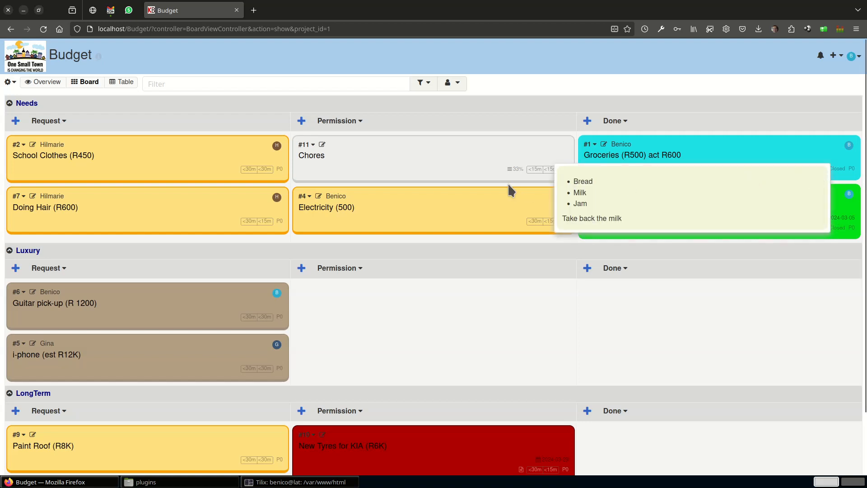
{"action": "mouse_move", "coordinate": [512, 174]}
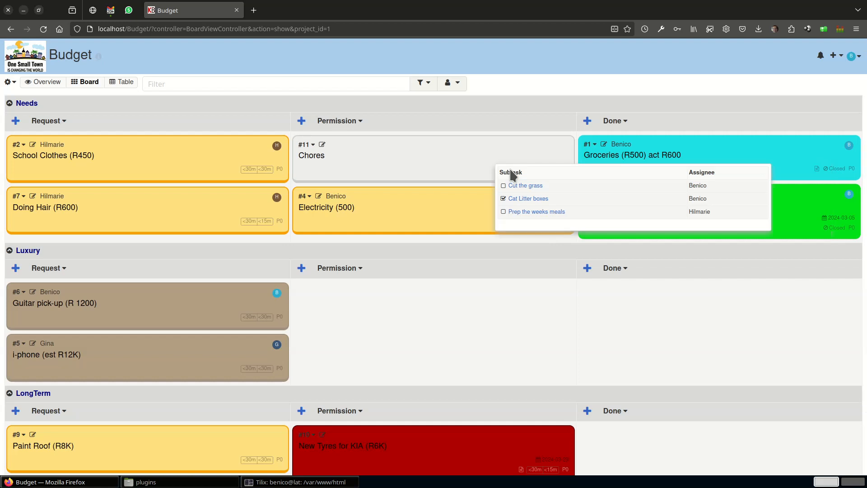